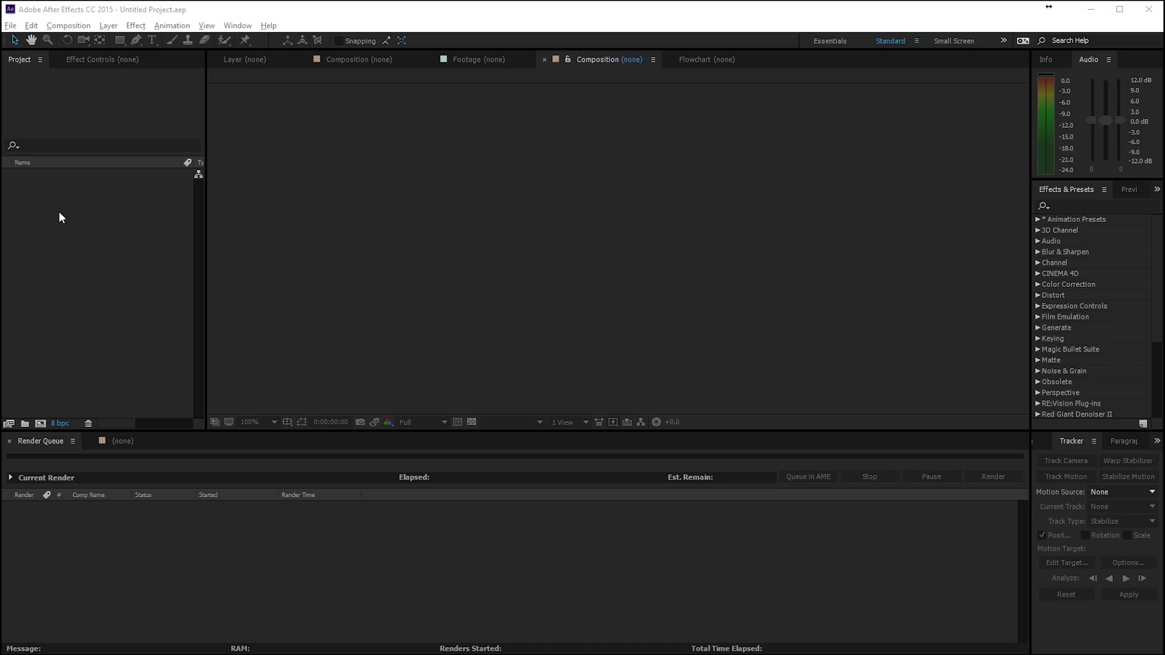
# Start a new composition from the Project panel with width 1920, height 1080 and 30 fps
pyautogui.rightClick(59, 212)
pyautogui.click(79, 221)
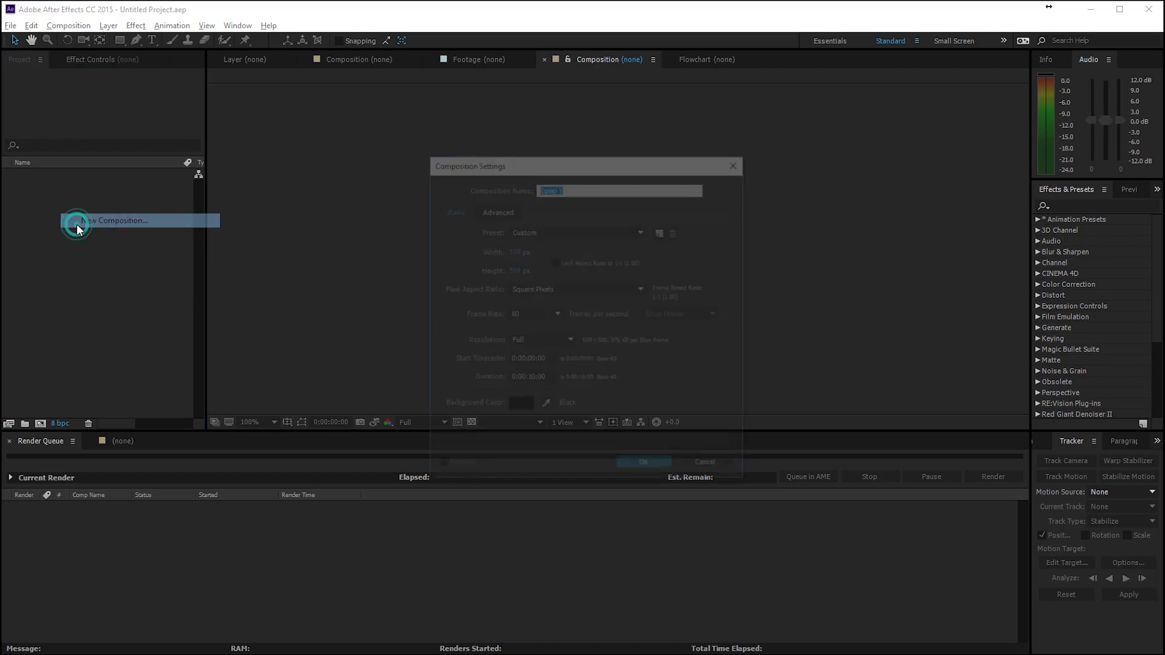
pyautogui.click(514, 250)
pyautogui.write('1920')
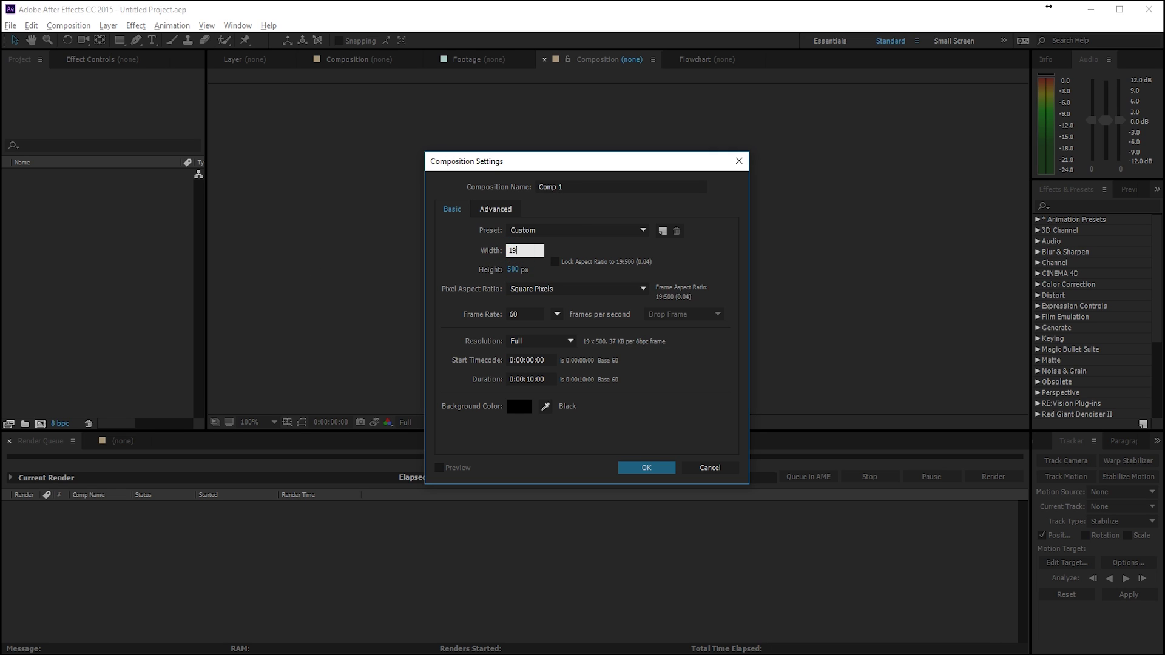
pyautogui.press('Tab')
pyautogui.write('1080')
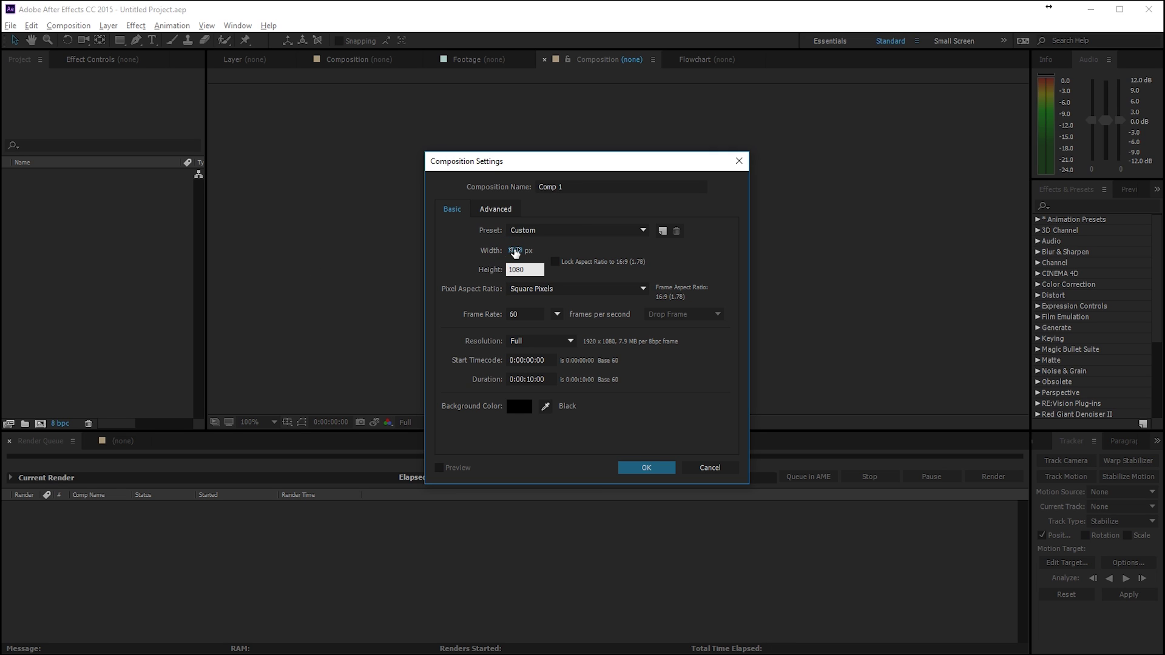
pyautogui.press('Tab')
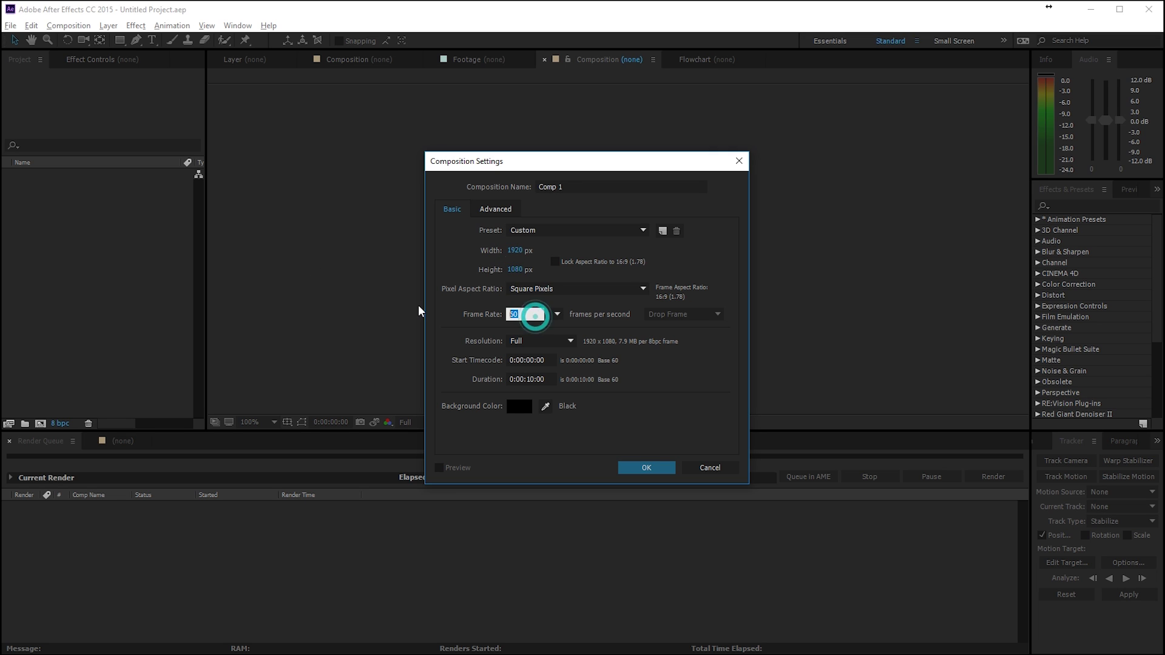
pyautogui.write('30')
pyautogui.click(481, 323)
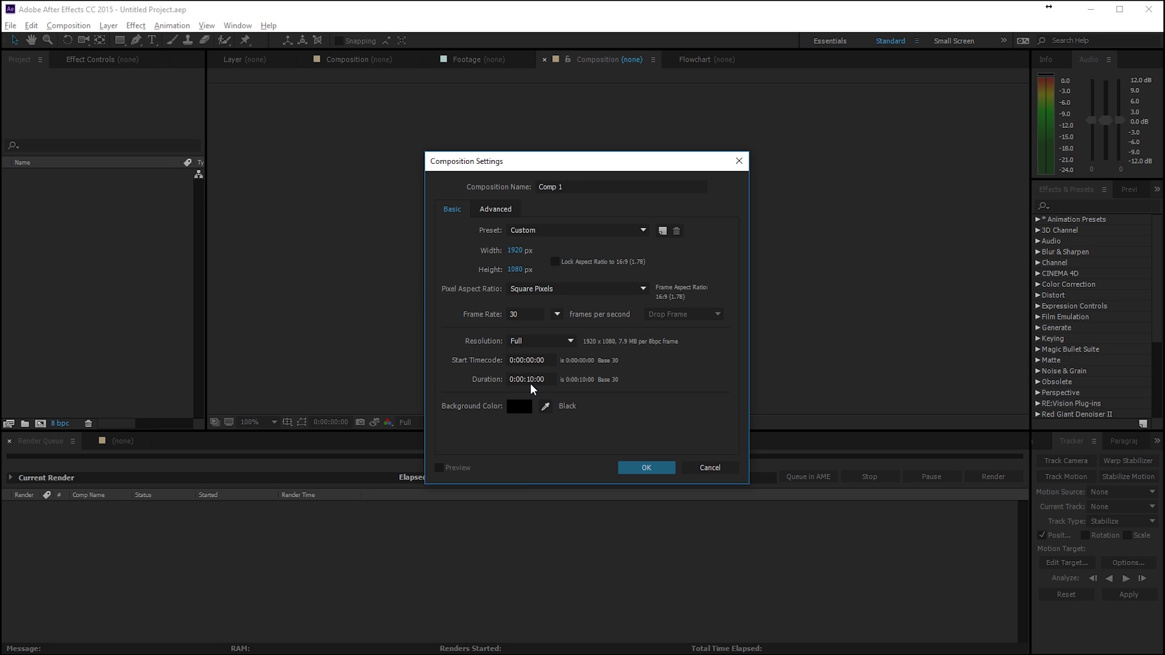
# Create Comp 1 and add a text layer reading LEARN
pyautogui.click(641, 471)
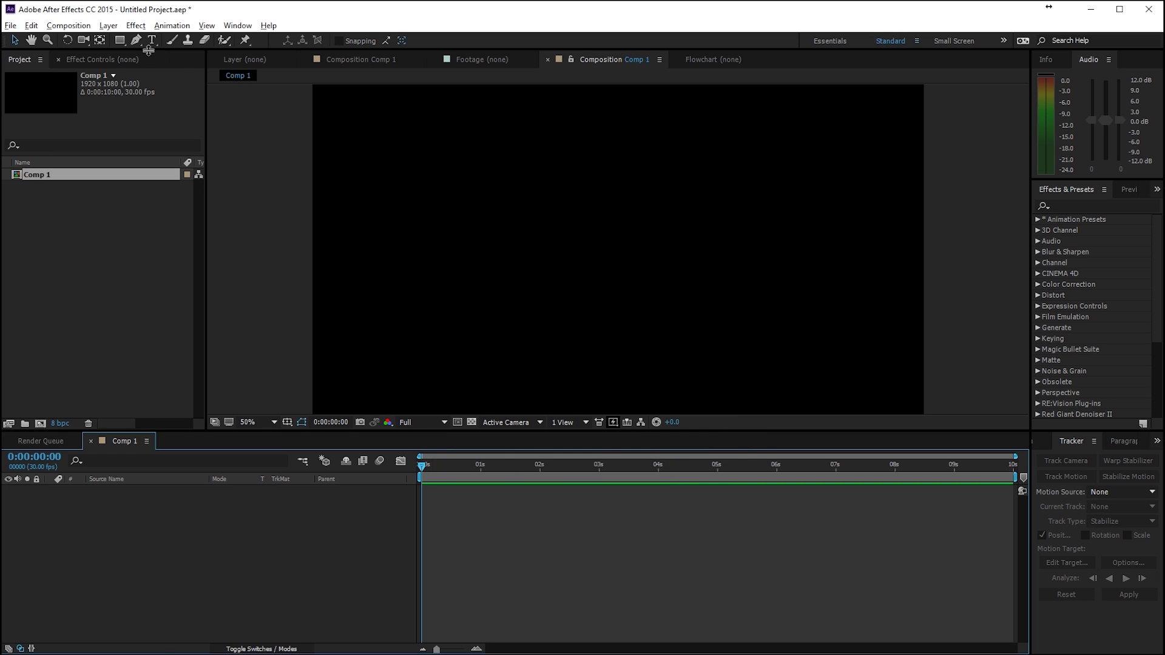
pyautogui.click(152, 40)
pyautogui.click(453, 233)
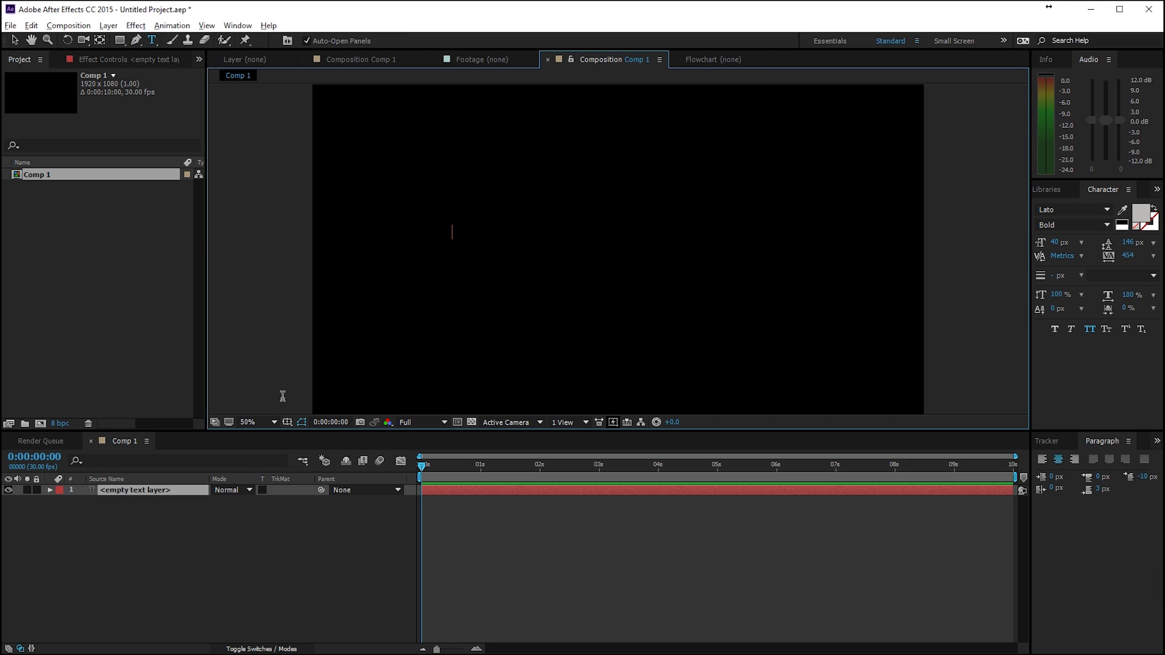
pyautogui.write('LEARN')
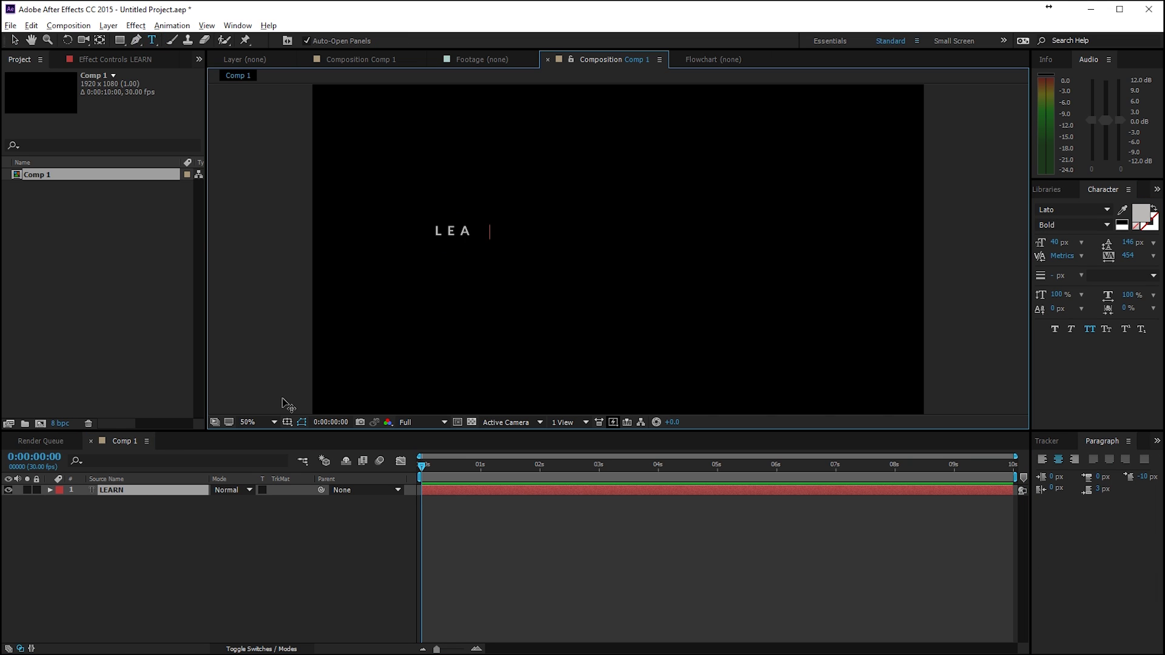
# Set the tracking of LEARN to 20
pyautogui.click(1128, 256)
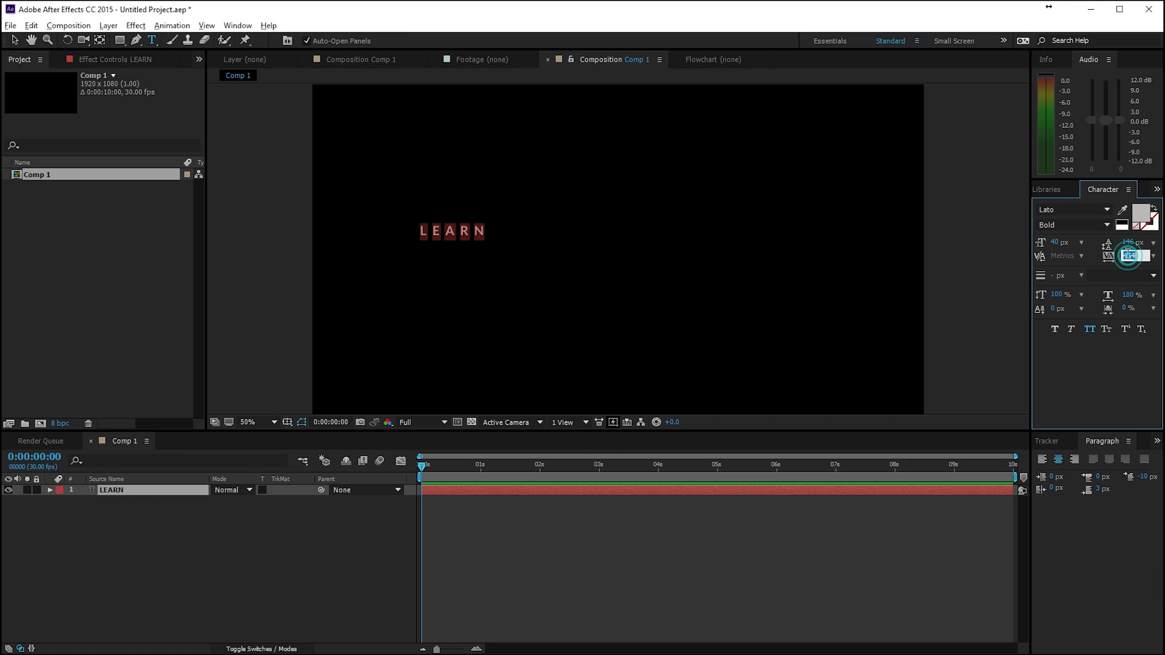
pyautogui.write('0')
pyautogui.press('Return')
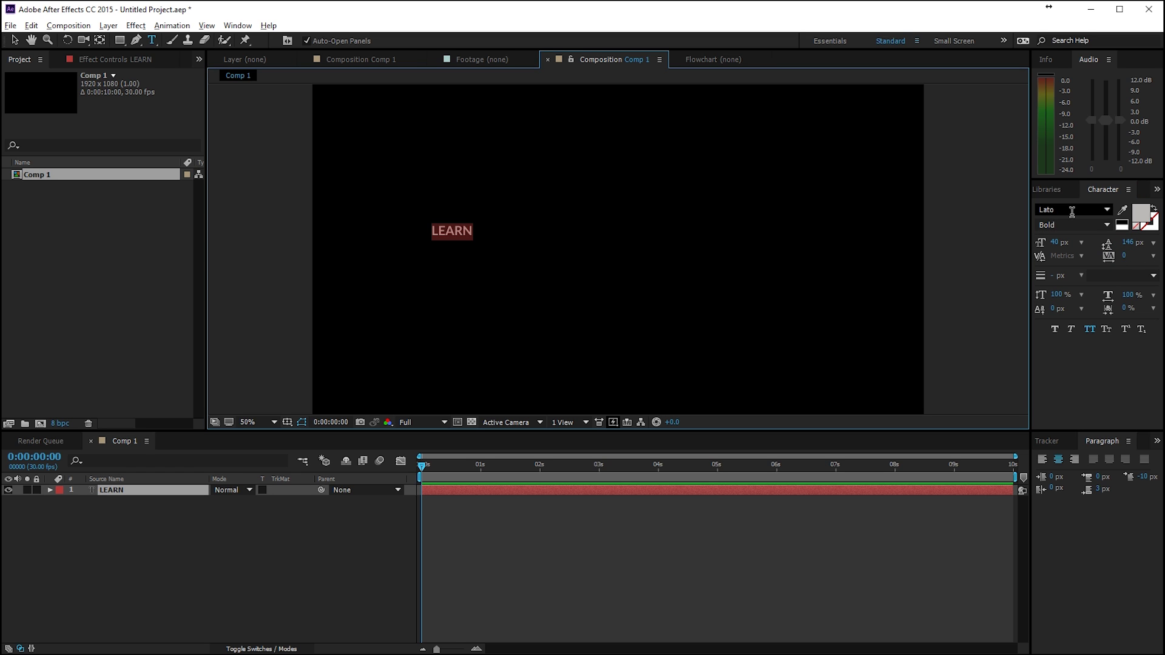
pyautogui.click(1123, 255)
pyautogui.write('20')
pyautogui.press('Return')
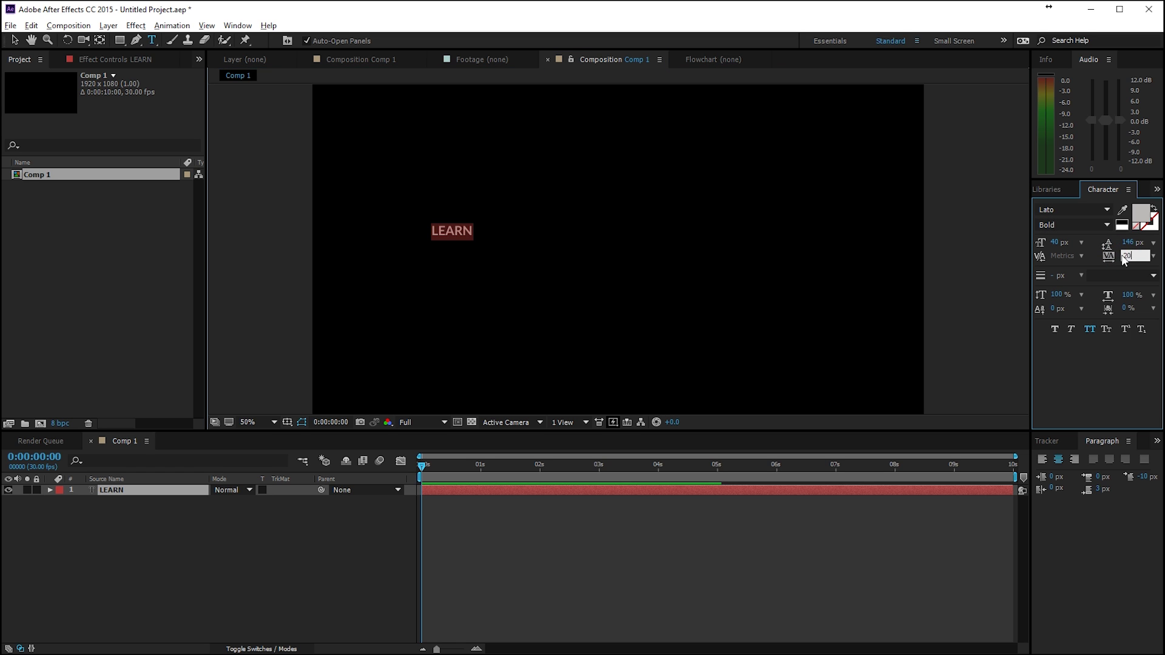
# Colour LEARN deep red and enlarge it to 133 px
pyautogui.click(1129, 218)
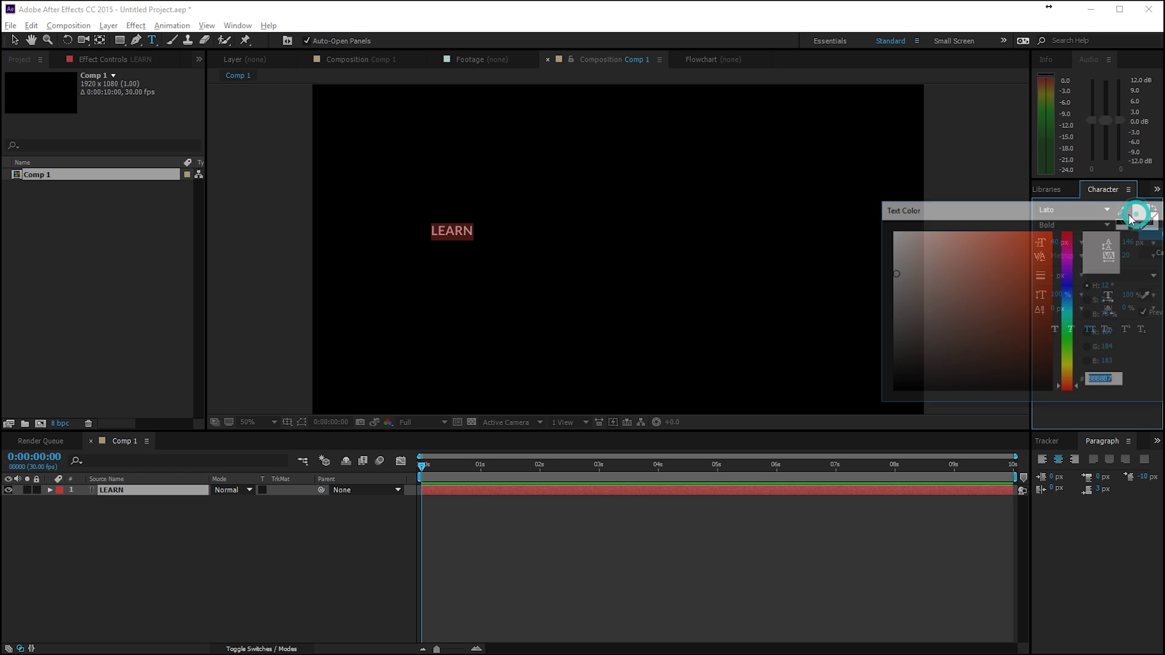
pyautogui.click(1066, 243)
pyautogui.click(1067, 232)
pyautogui.click(1038, 264)
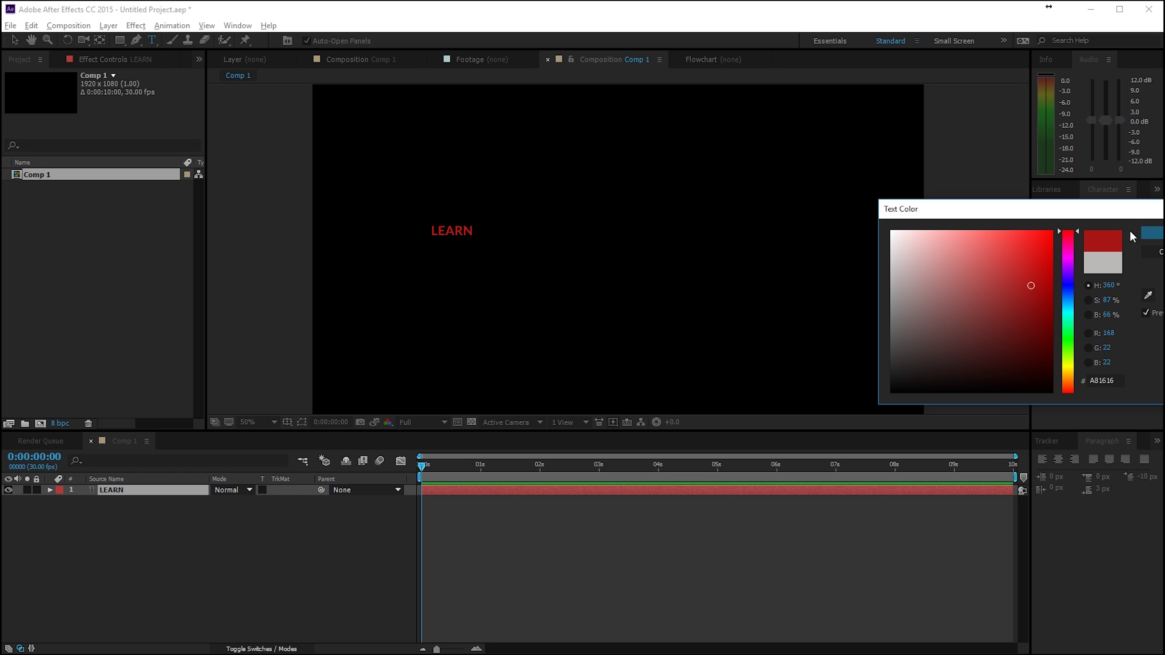
pyautogui.click(1152, 233)
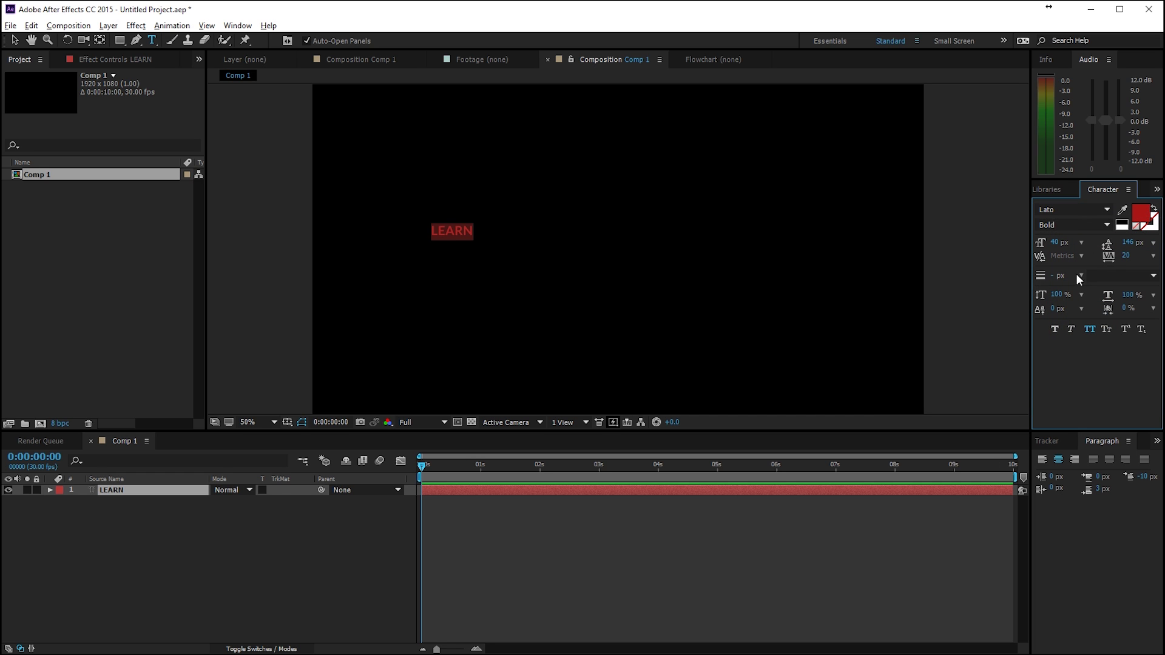
pyautogui.moveTo(1059, 249); pyautogui.dragTo(1123, 258)
# Set LEARN to 100 px, right-align it, and place it just left of centre
pyautogui.click(15, 40)
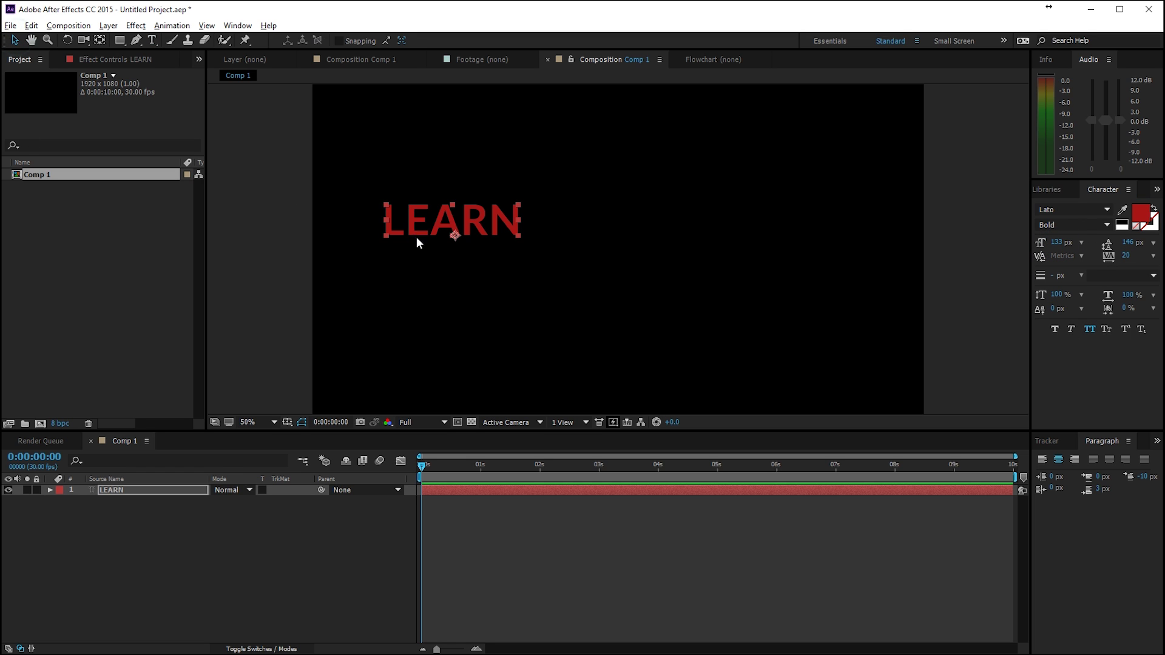
pyautogui.moveTo(450, 239); pyautogui.dragTo(515, 258)
pyautogui.click(1059, 243)
pyautogui.write('100')
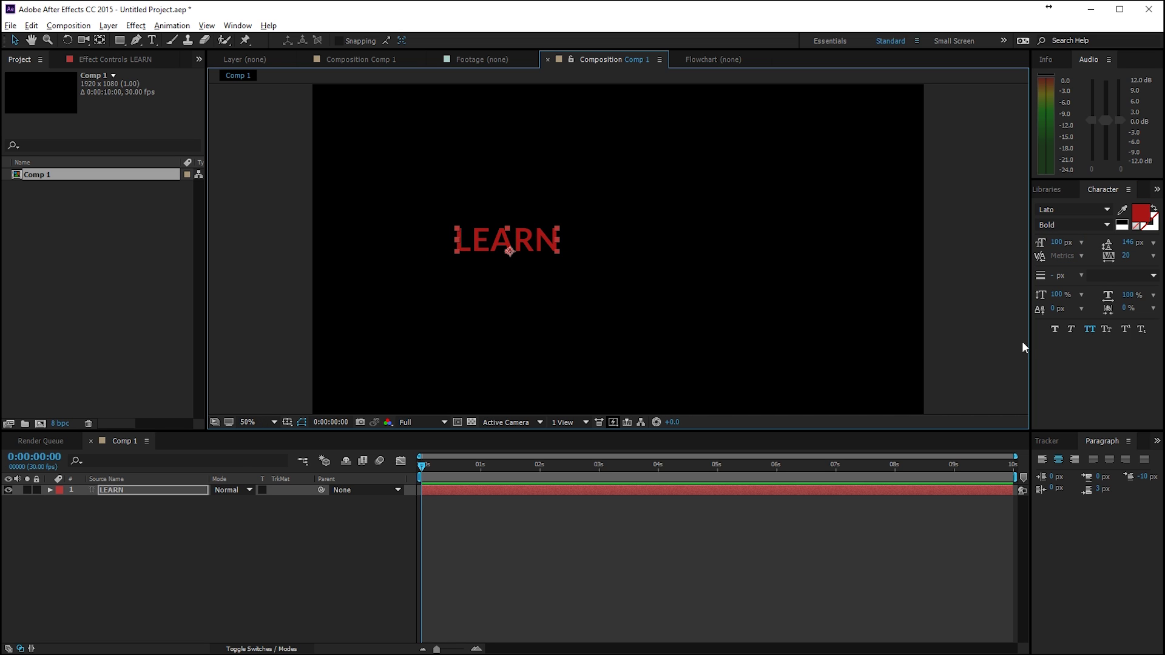
pyautogui.click(1074, 459)
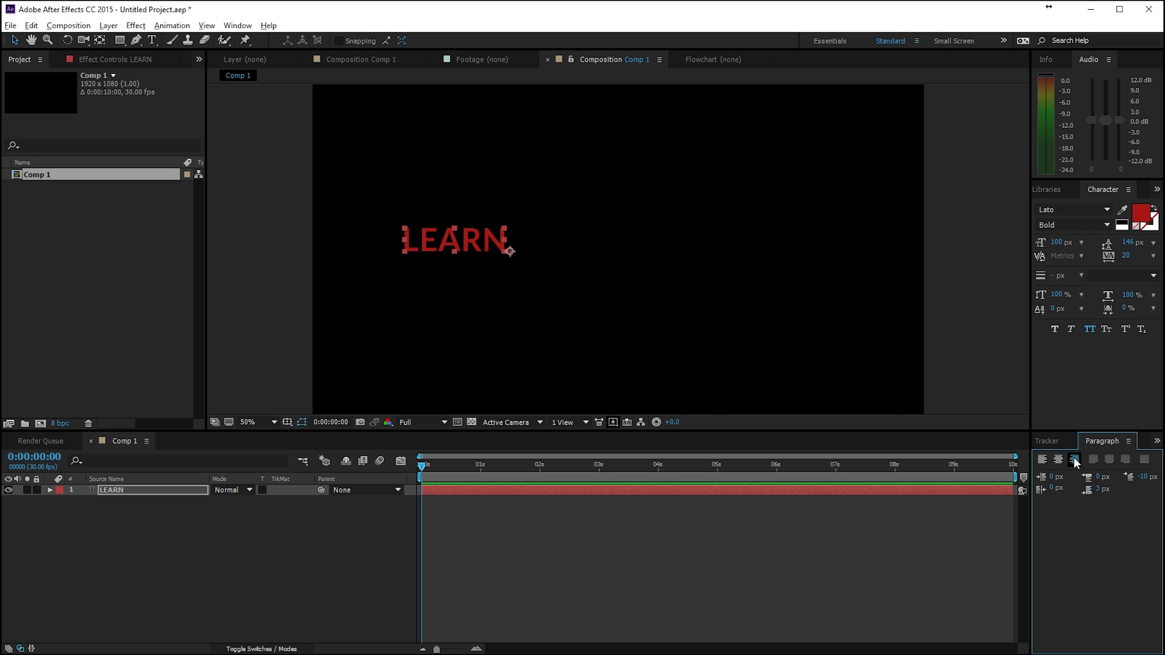
pyautogui.moveTo(416, 261); pyautogui.dragTo(464, 266)
# Duplicate the LEARN layer and left-align the copy
pyautogui.click(156, 493)
pyautogui.hotkey('ctrl', 'd')
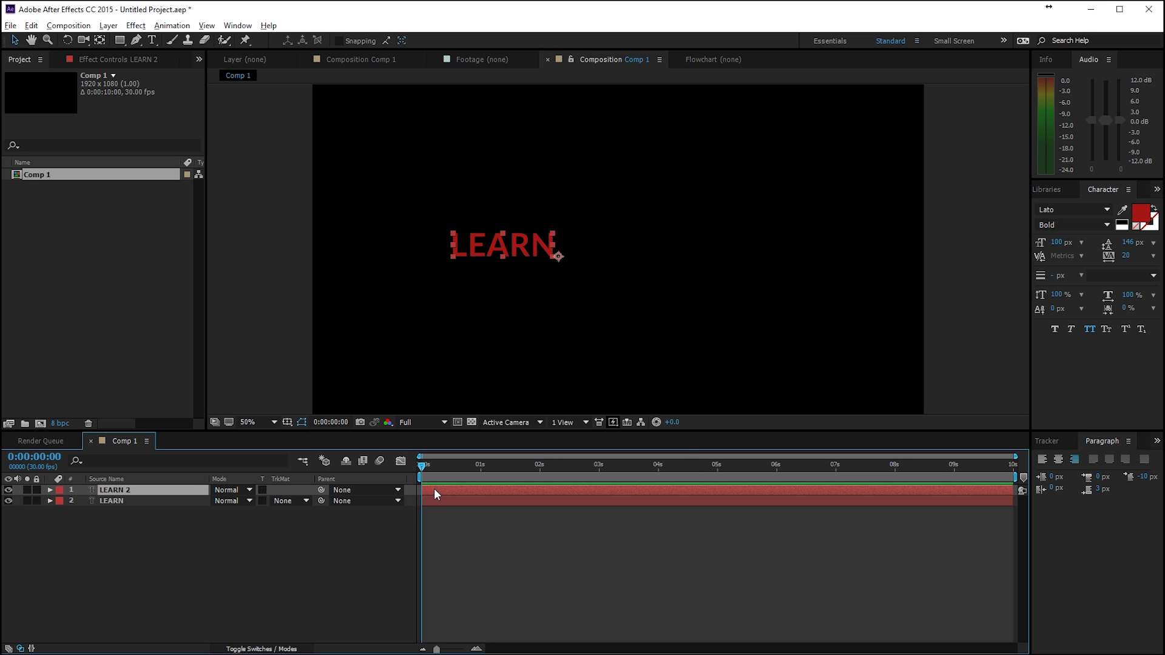
pyautogui.click(1043, 461)
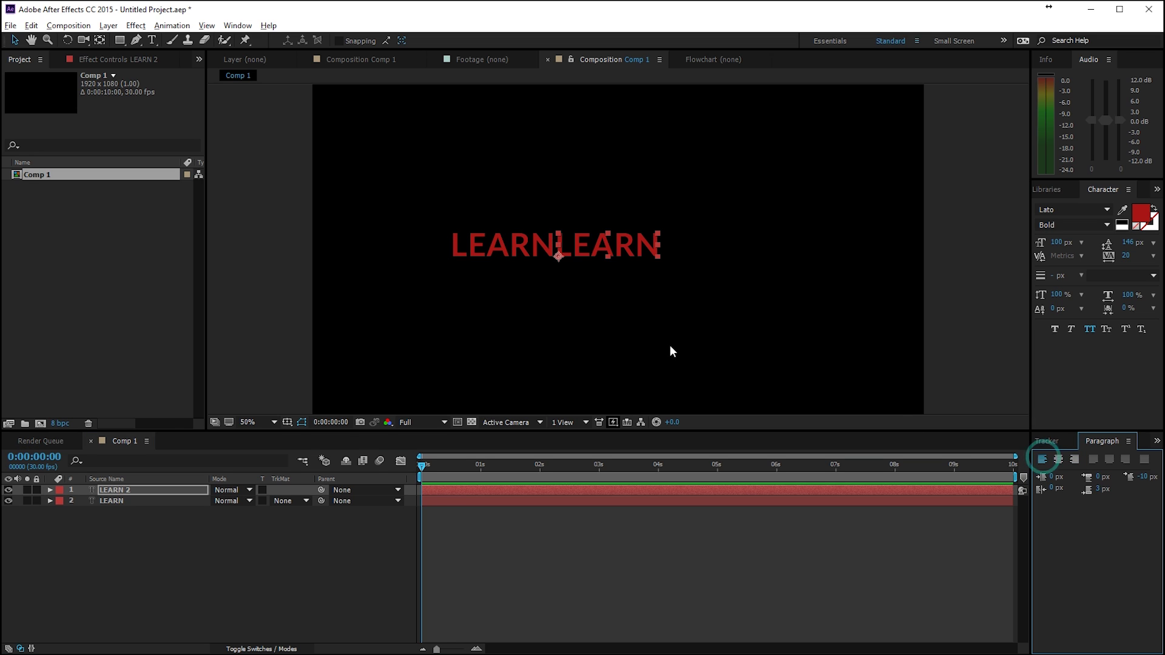
pyautogui.click(582, 245)
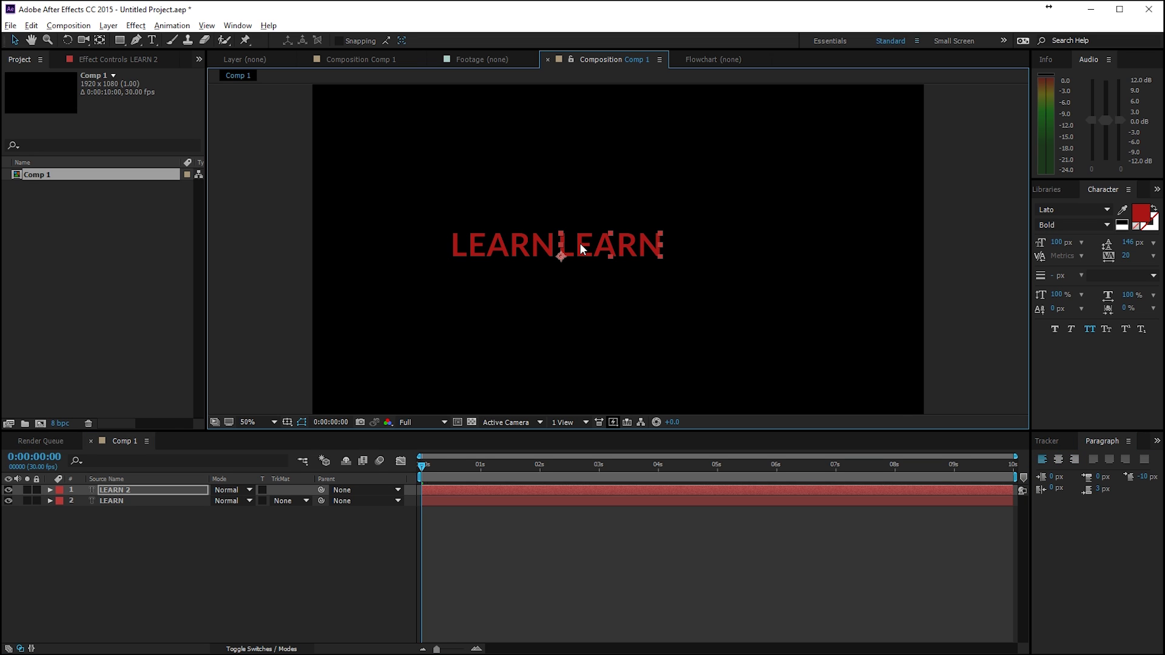
# Replace the copy's text with FILMMAKING and colour it white
pyautogui.click(152, 41)
pyautogui.doubleClick(623, 251)
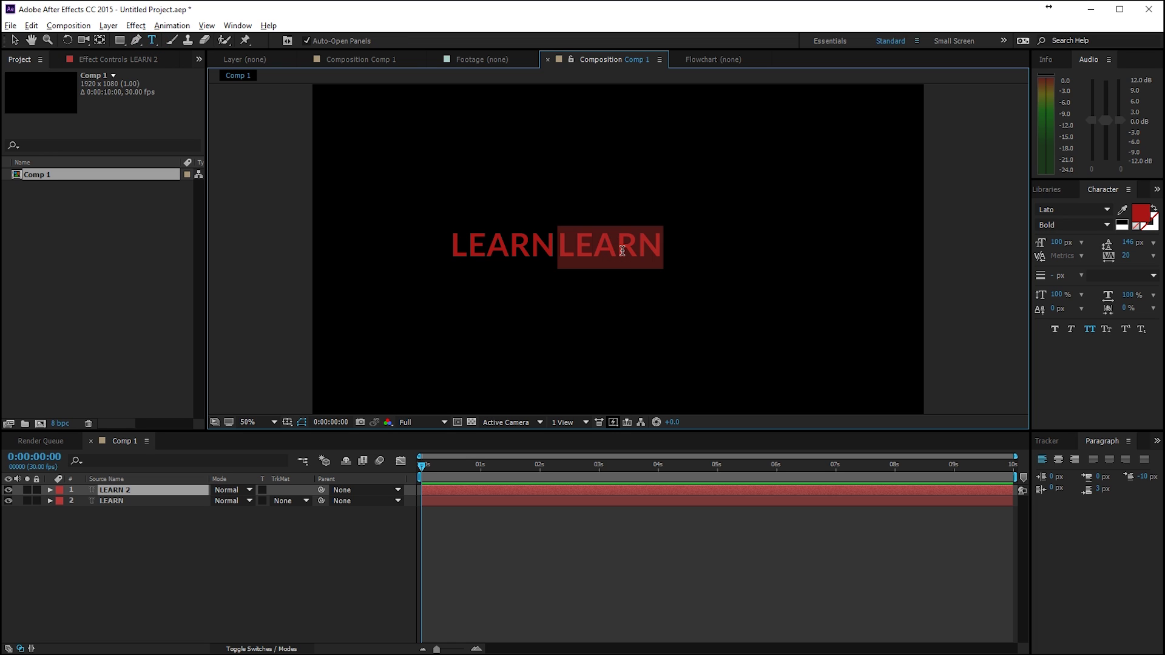
pyautogui.write('filmm')
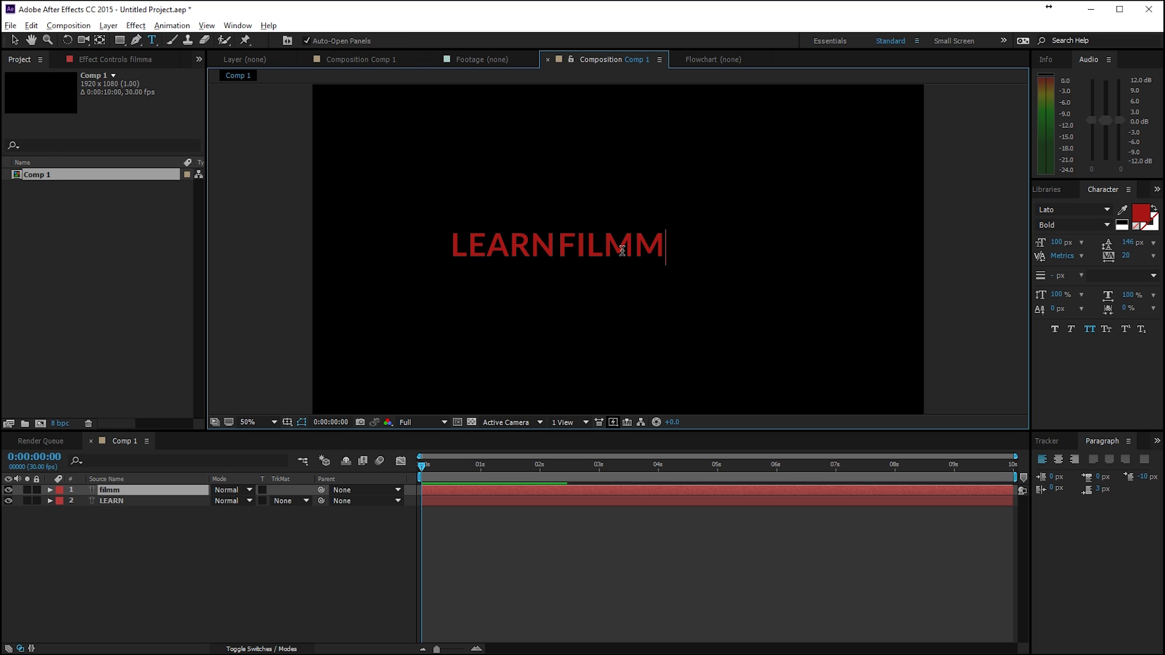
pyautogui.write('aking')
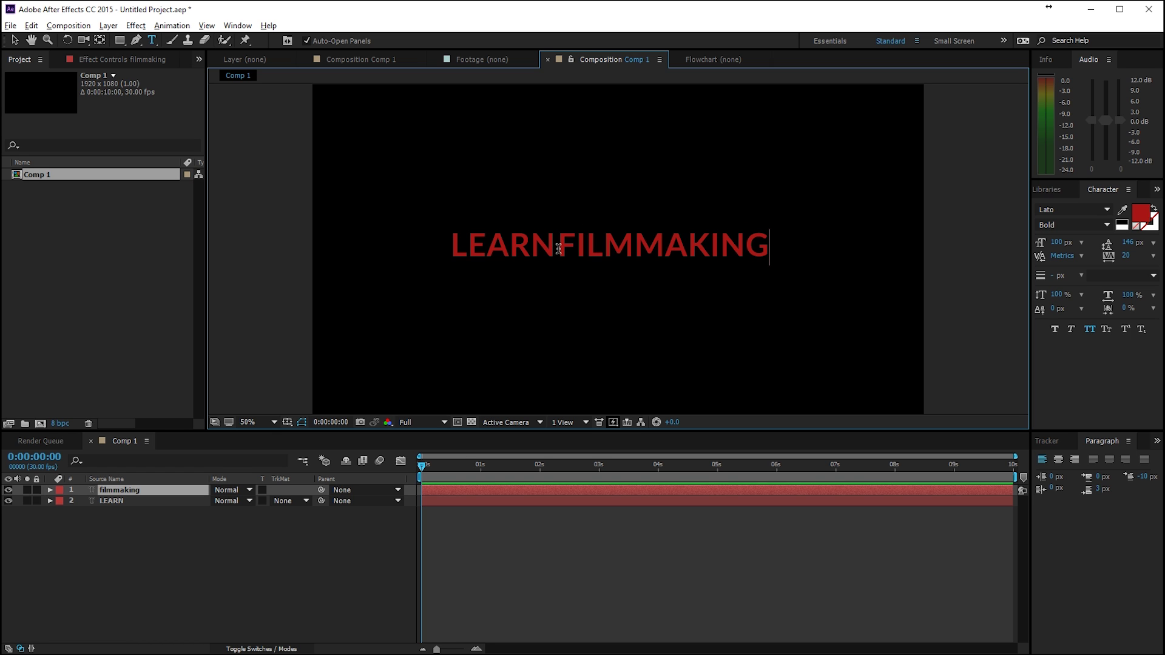
pyautogui.moveTo(558, 249); pyautogui.dragTo(847, 209)
pyautogui.click(1140, 214)
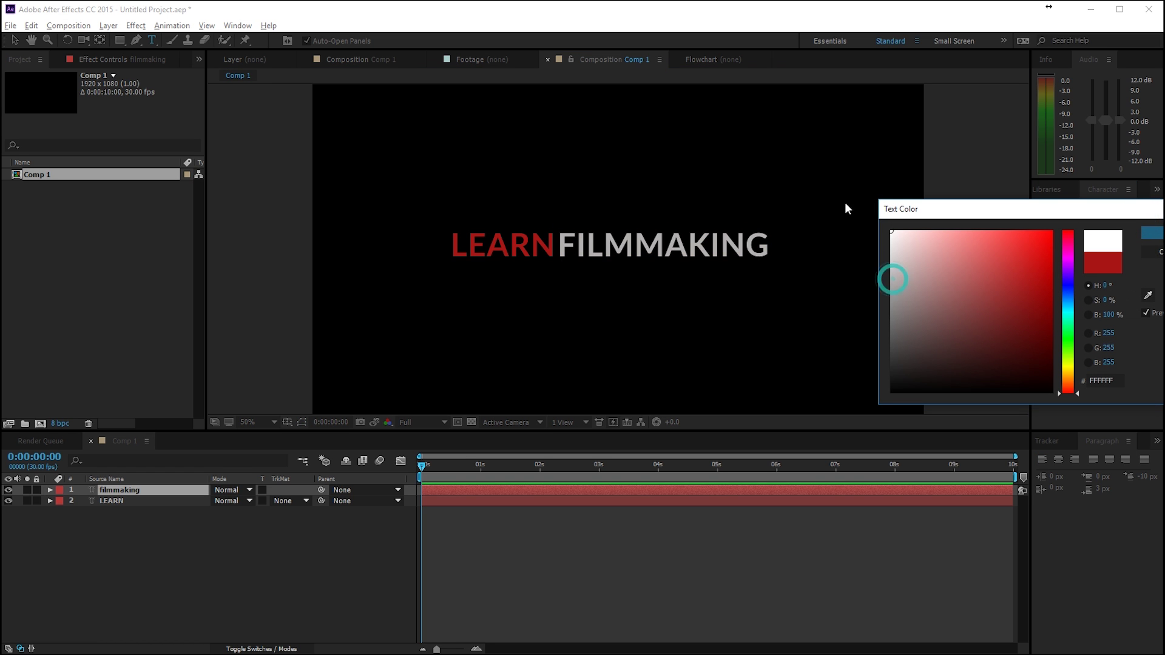
pyautogui.click(1152, 233)
# Add MOTION GRAPHICS and VISUAL EFFECTS above FILMMAKING and AND MUCH MORE below it
pyautogui.click(554, 242)
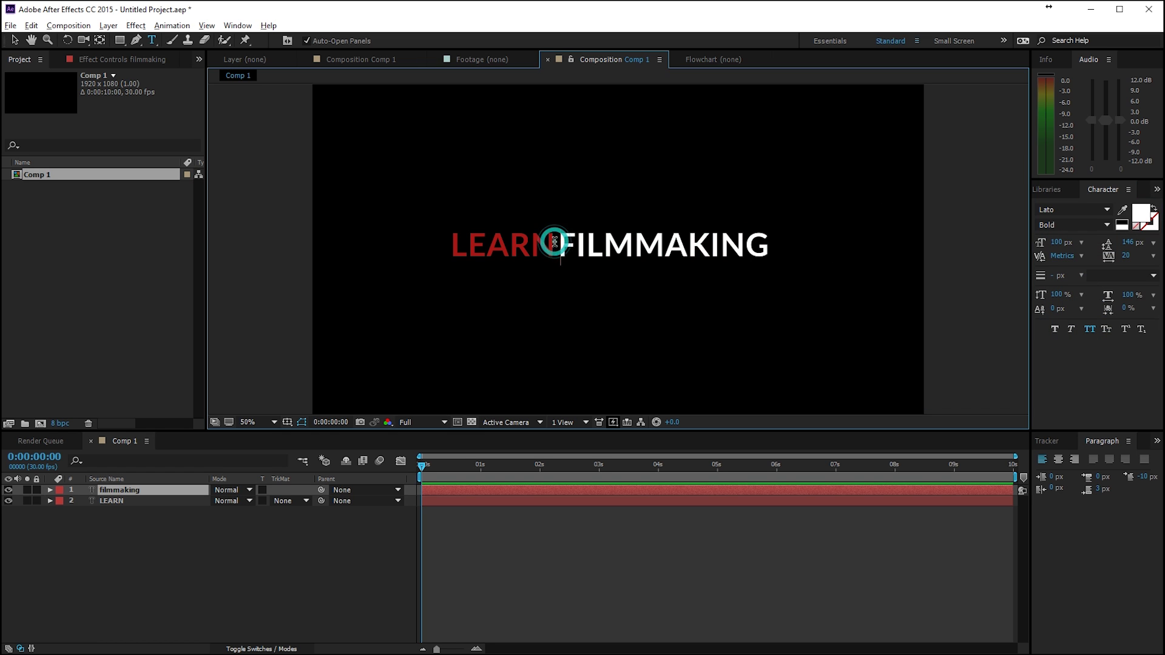
pyautogui.press('Return')
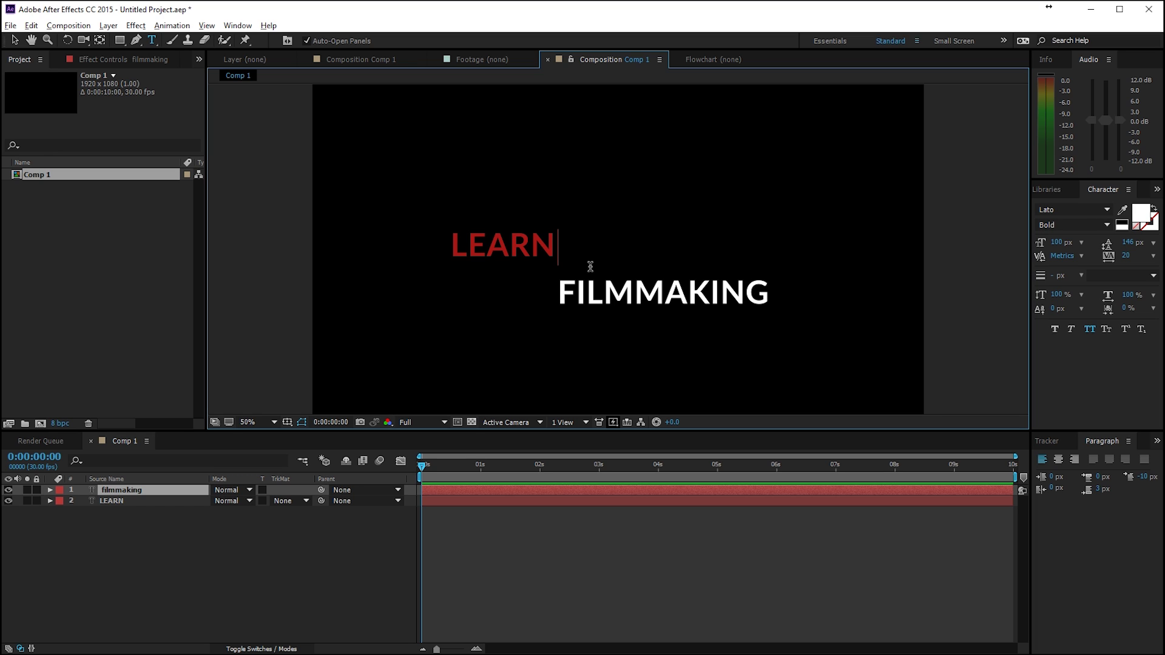
pyautogui.write('MOTION GRAPHICS')
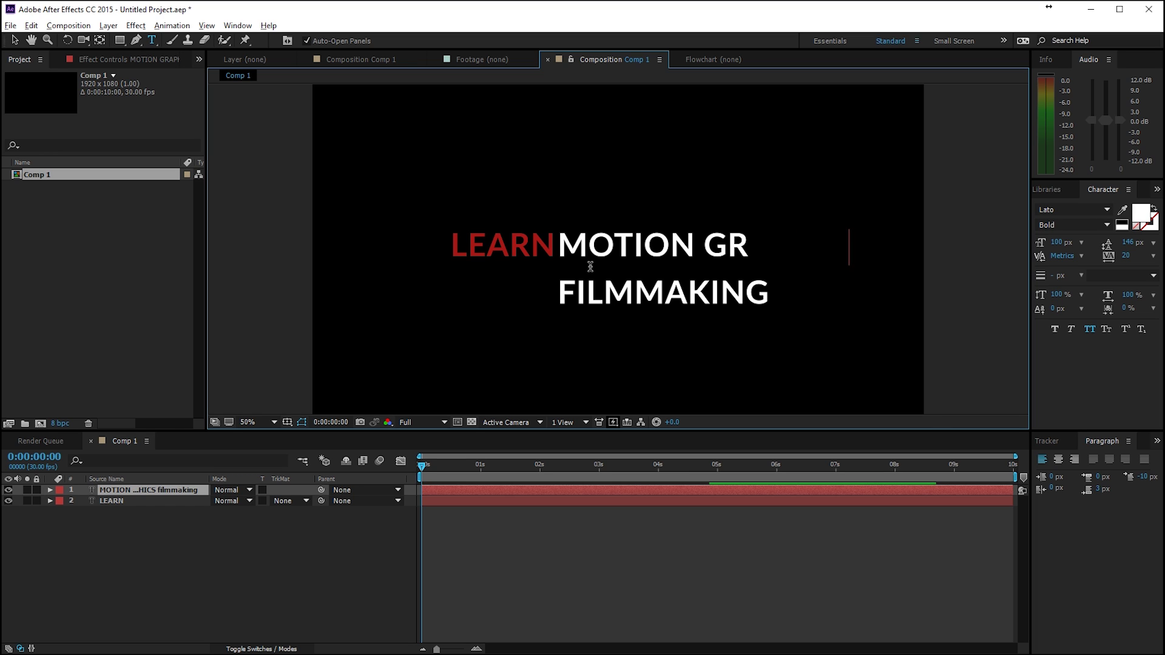
pyautogui.press('Return')
pyautogui.write('VISUAL EFF')
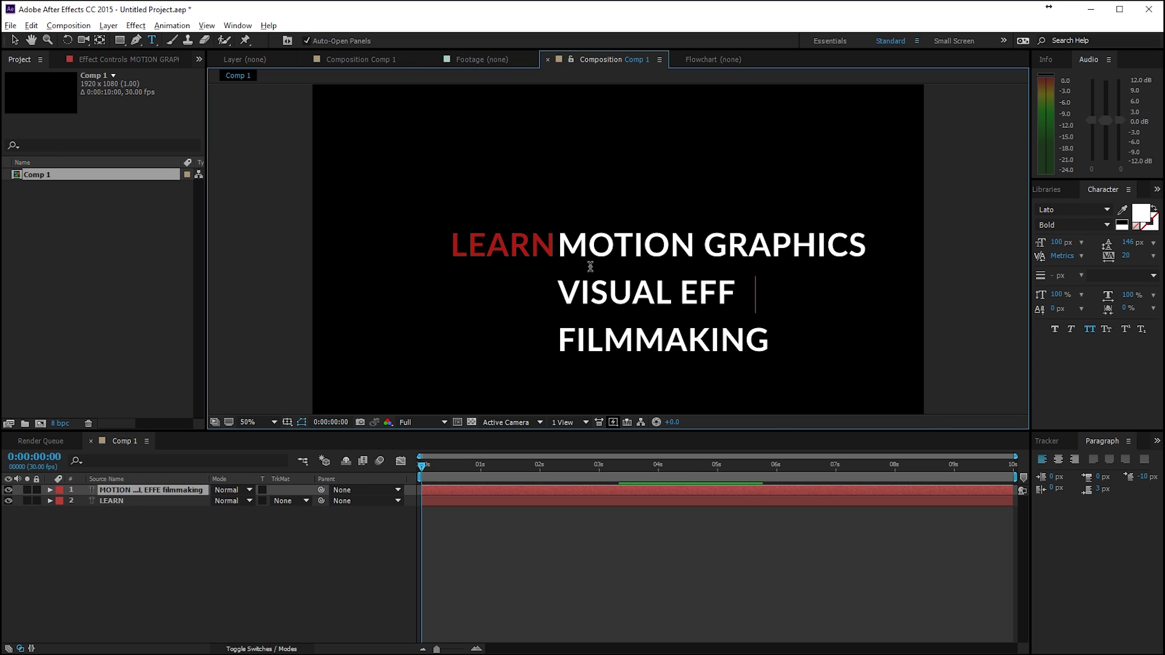
pyautogui.write('ECTS')
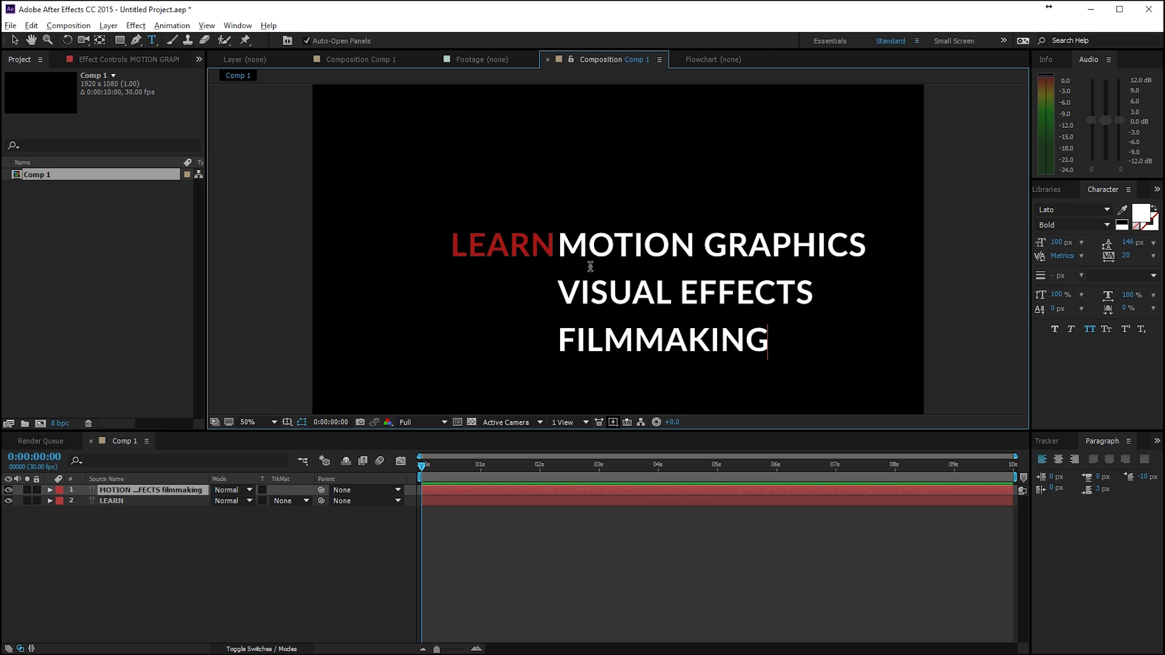
pyautogui.press('Return')
pyautogui.write('AND MUCH MORE')
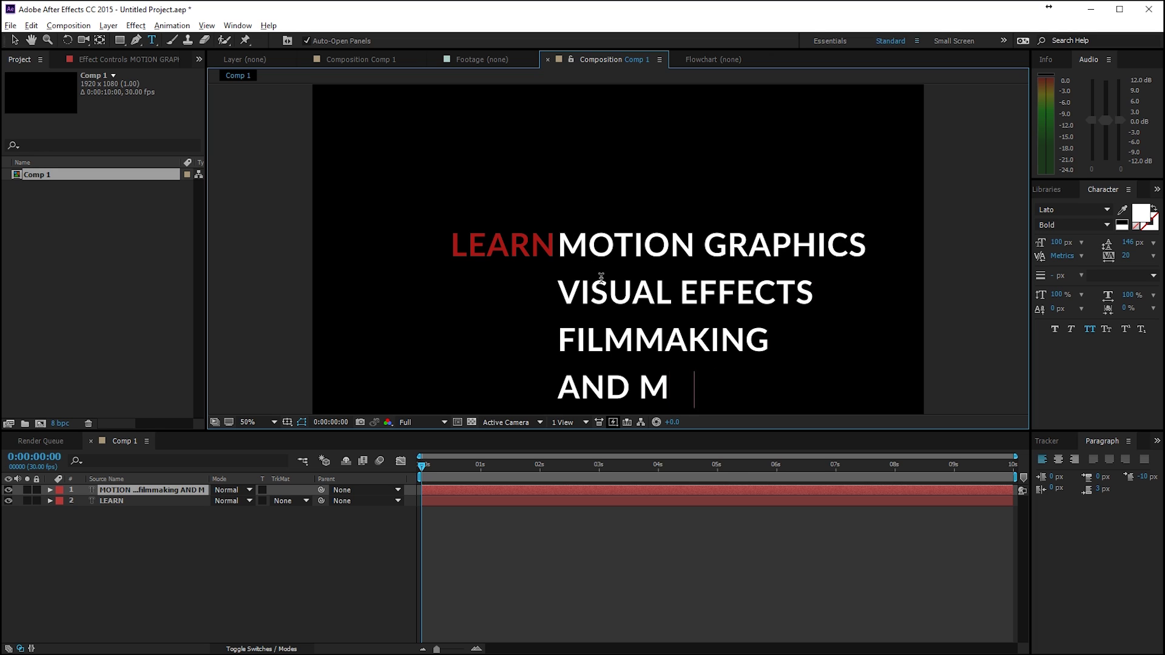
# Nudge the white text block slightly right and show its Position (792.0, 562.0)
pyautogui.click(15, 39)
pyautogui.moveTo(590, 252); pyautogui.dragTo(595, 253)
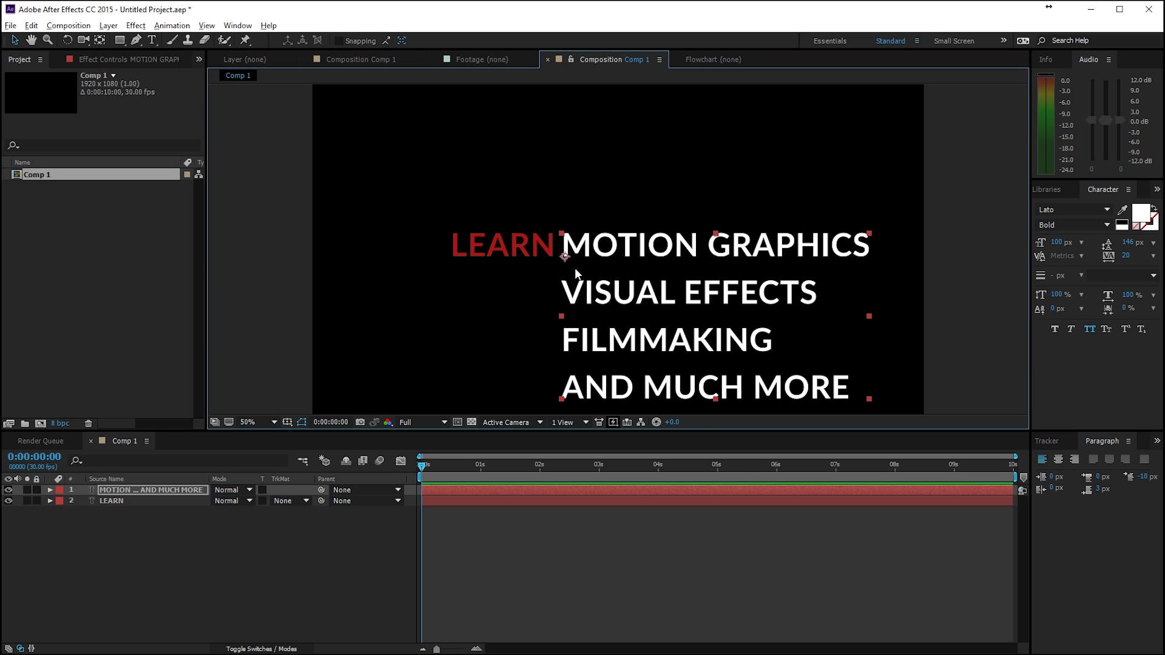
pyautogui.click(191, 490)
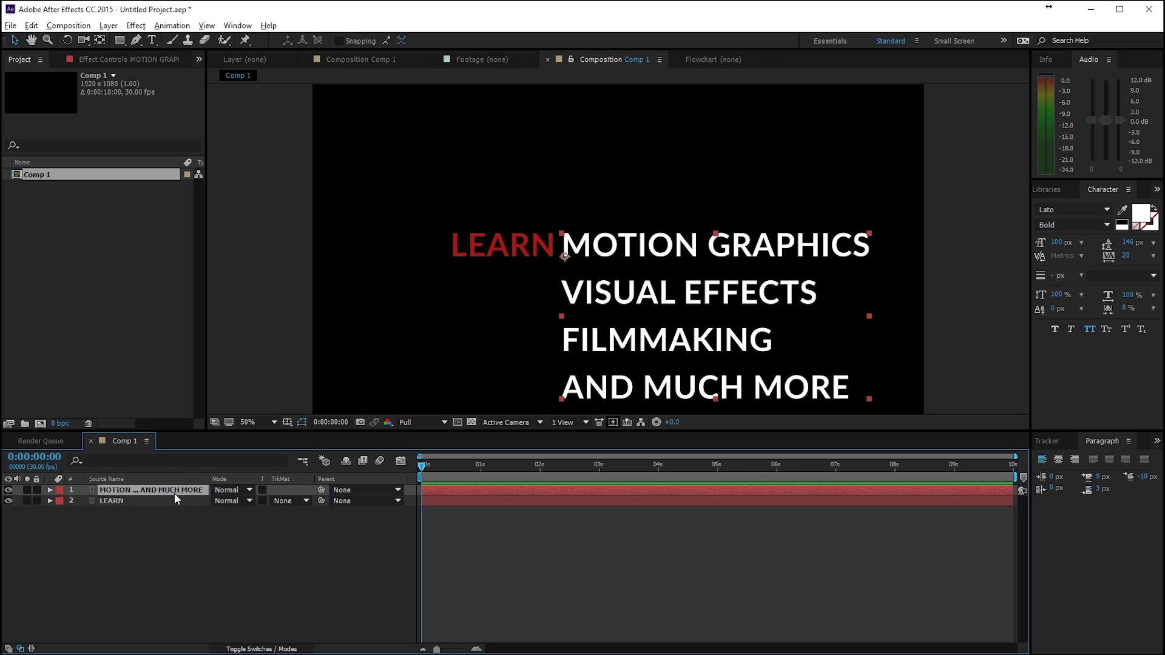
pyautogui.press('p')
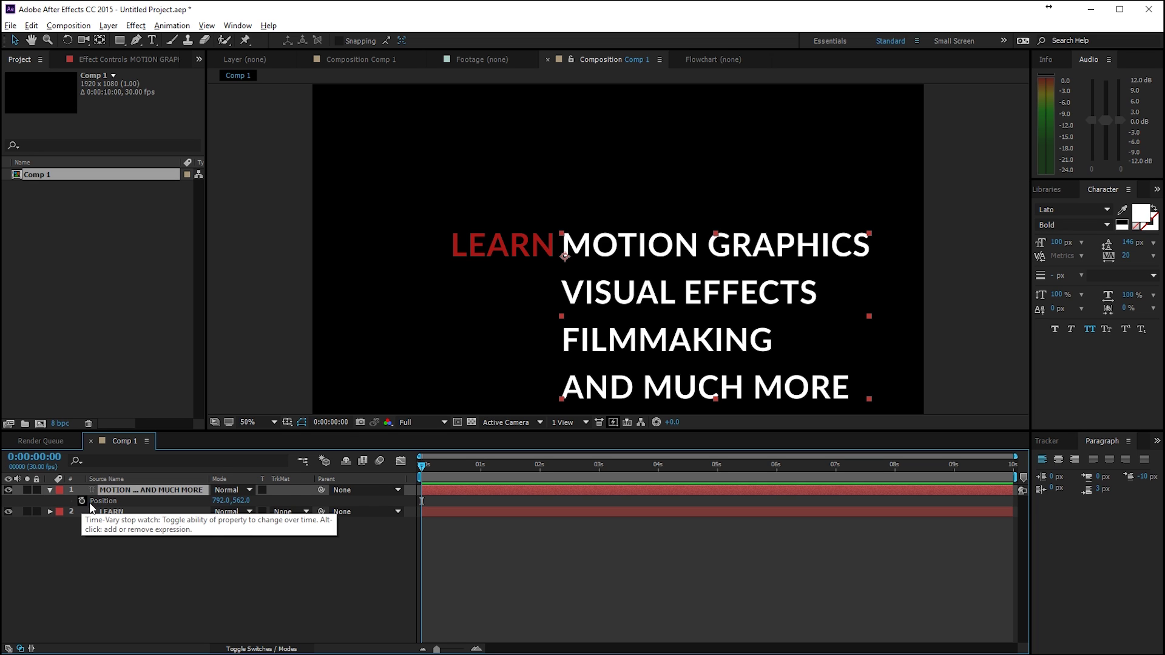
# Zoom the timeline in and set the first Position keyframe at 20 frames
pyautogui.moveTo(422, 468); pyautogui.dragTo(430, 469)
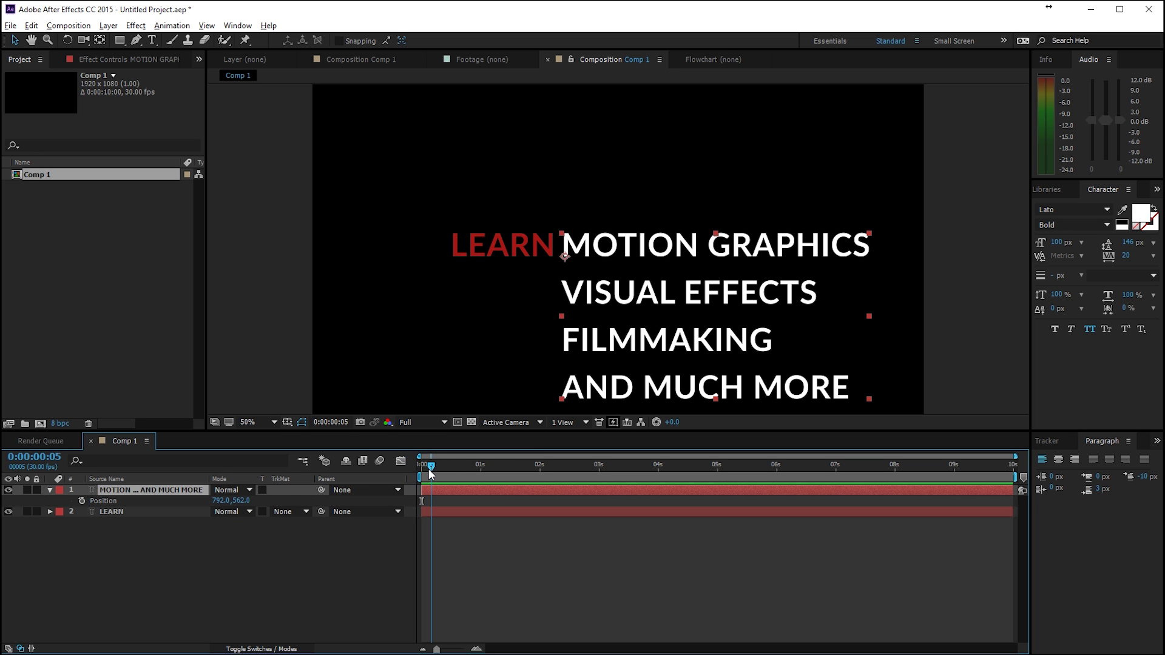
pyautogui.click(478, 648)
pyautogui.click(479, 647)
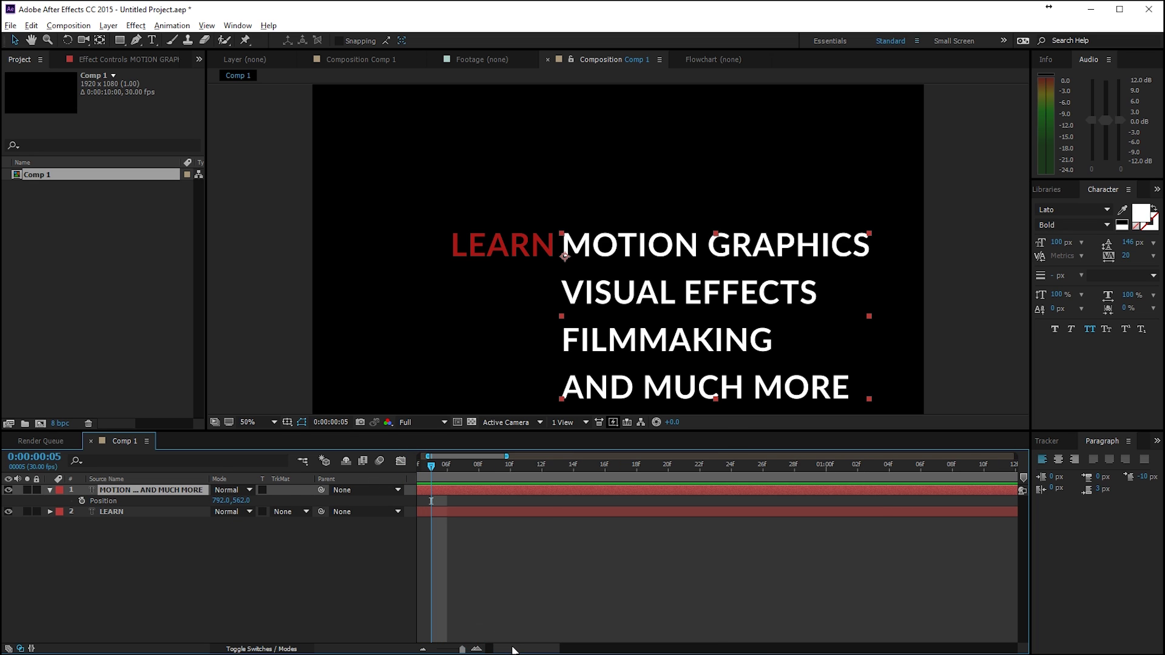
pyautogui.click(478, 647)
pyautogui.click(466, 464)
pyautogui.press('Home')
pyautogui.hotkey('shift', 'pagedown')
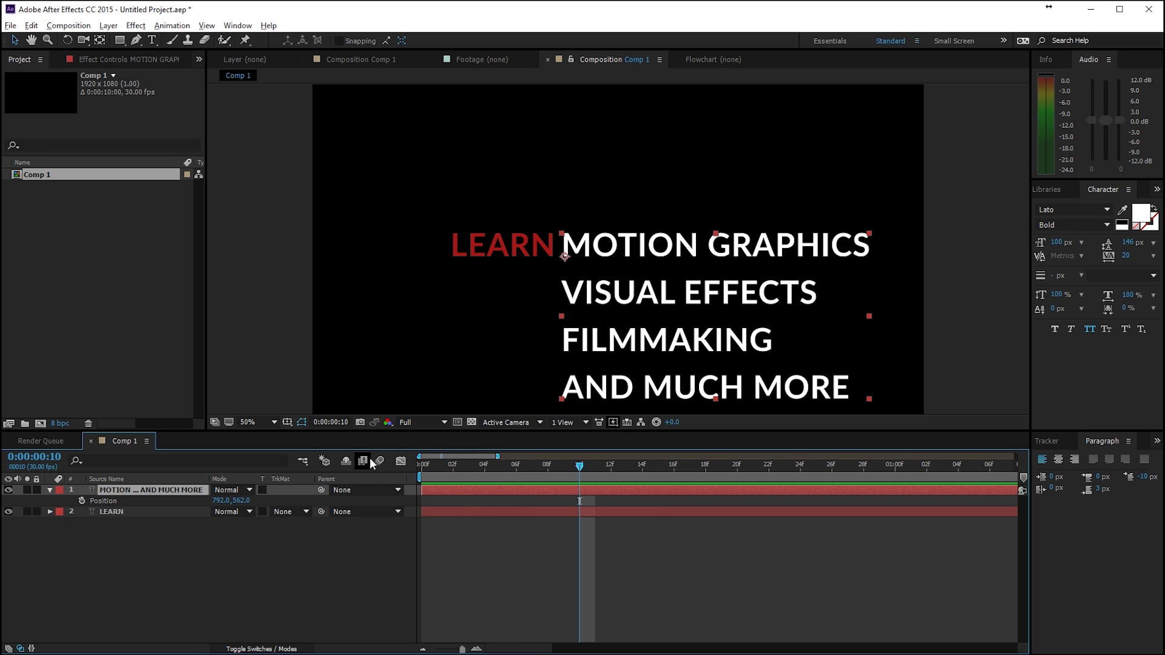
pyautogui.hotkey('shift', 'pagedown')
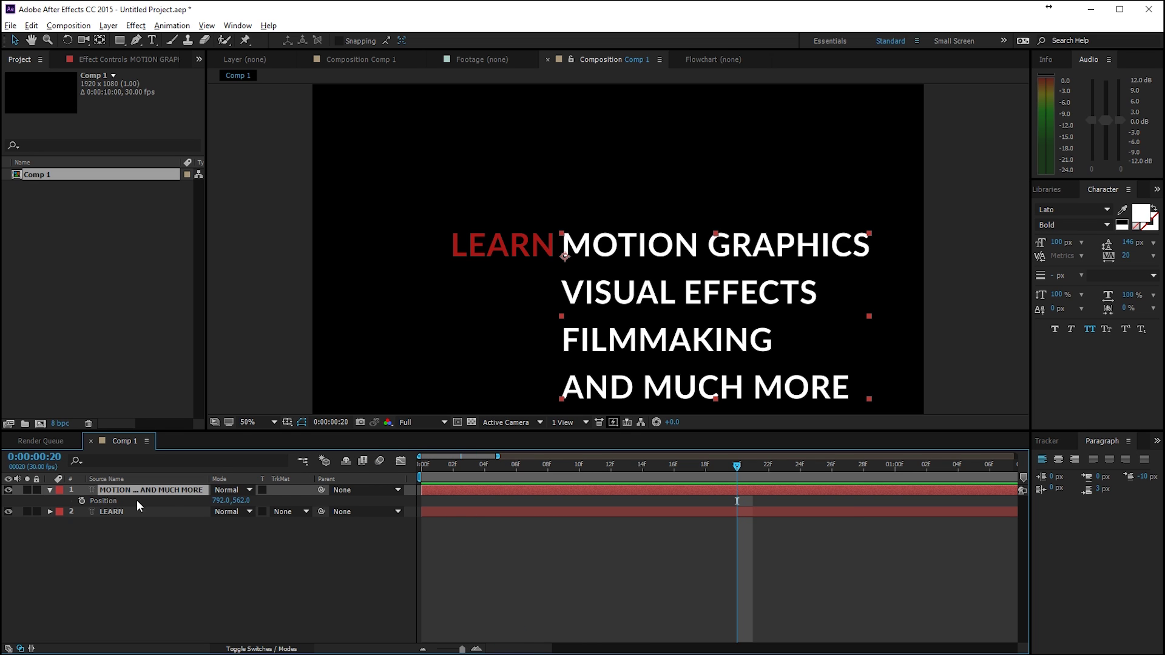
pyautogui.scroll(-4, 561, 489)
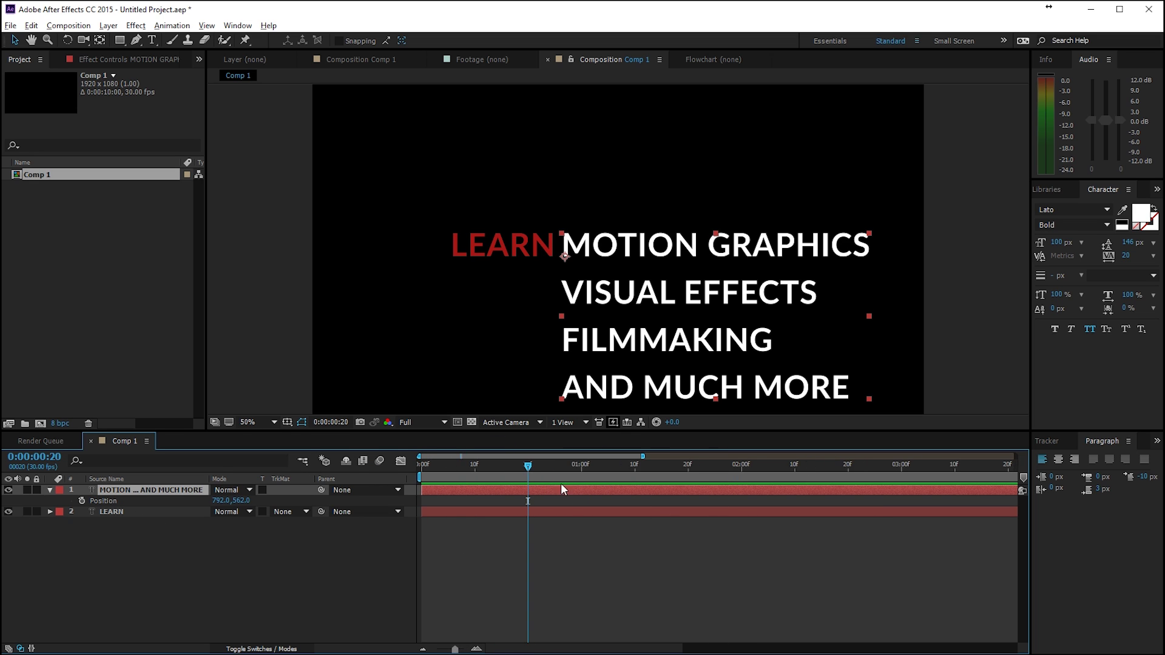
pyautogui.click(82, 500)
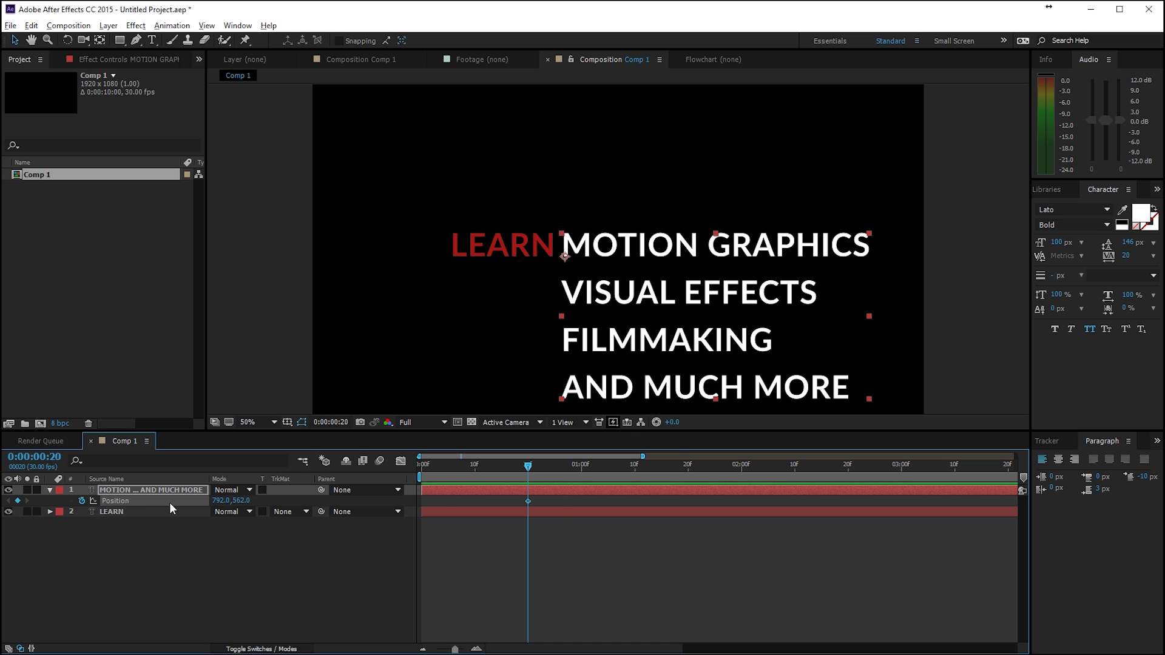
pyautogui.click(562, 511)
# Keyframe VISUAL EFFECTS beside LEARN at 1:00, hold at 2:00, then FILMMAKING at 2:10
pyautogui.hotkey('shift', 'pagedown')
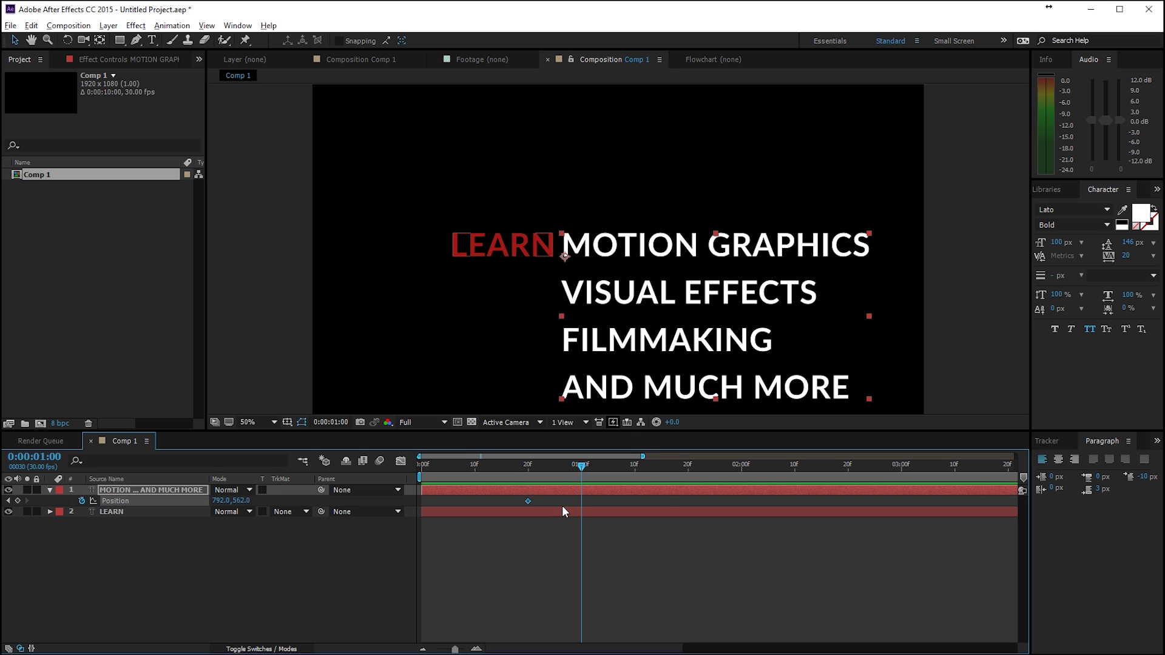
pyautogui.moveTo(633, 325); pyautogui.dragTo(628, 298)
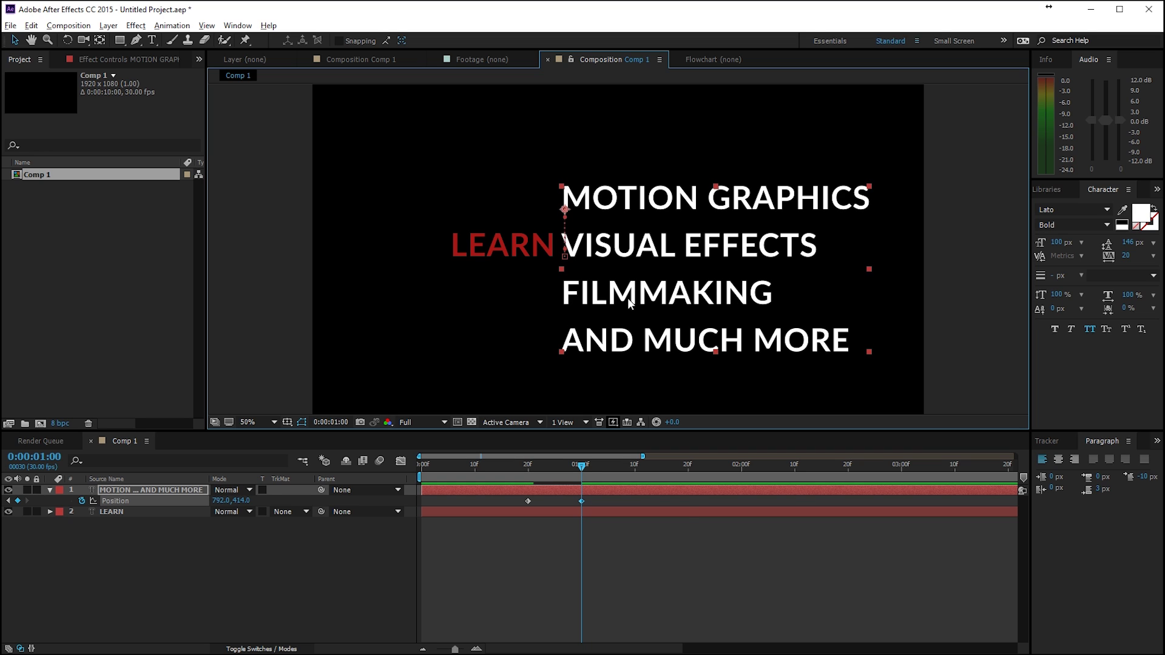
pyautogui.hotkey('shift', 'pagedown')
pyautogui.hotkey('shift', 'pagedown')
pyautogui.hotkey('shift', 'pagedown')
pyautogui.click(17, 501)
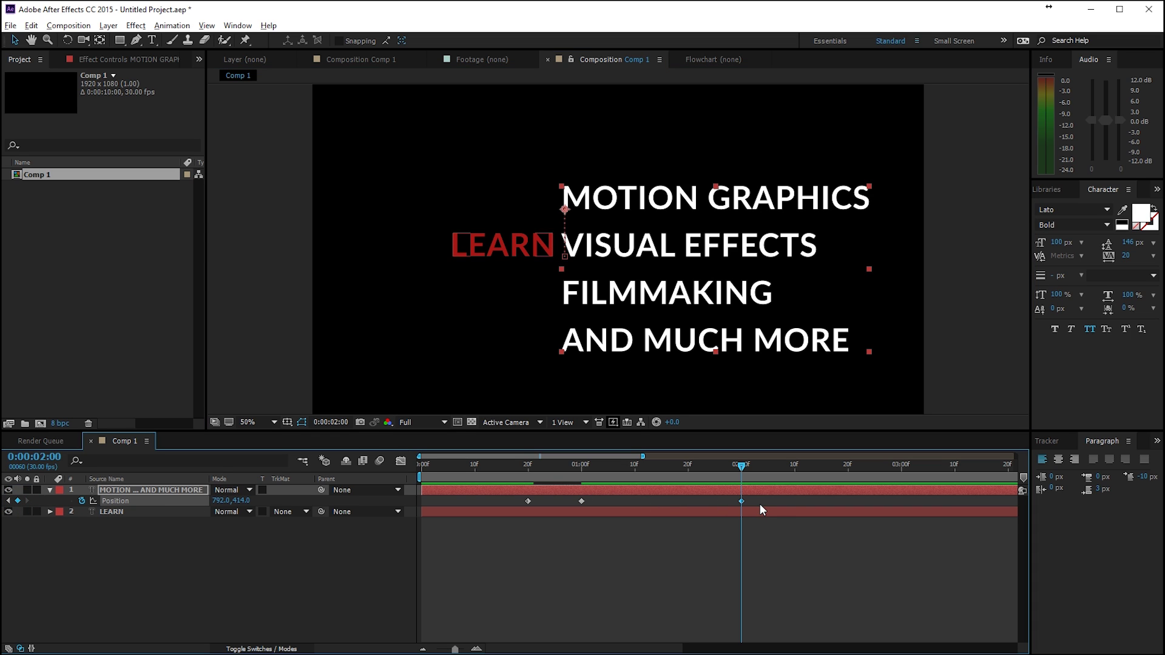
pyautogui.hotkey('shift', 'pagedown')
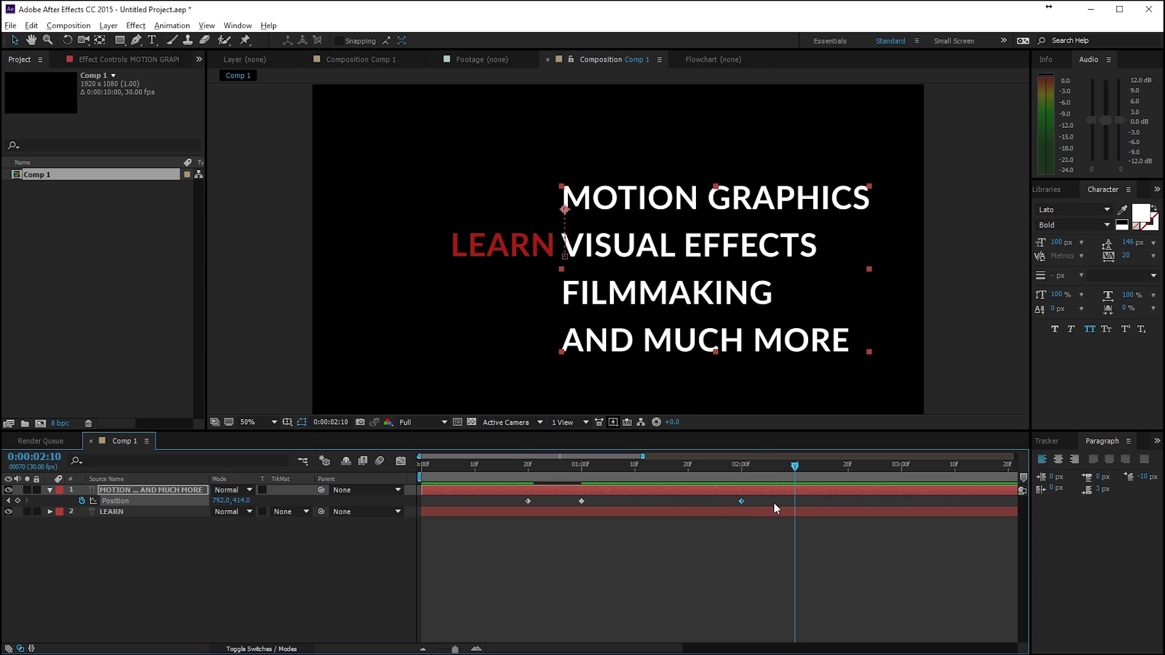
pyautogui.moveTo(677, 329); pyautogui.dragTo(679, 280)
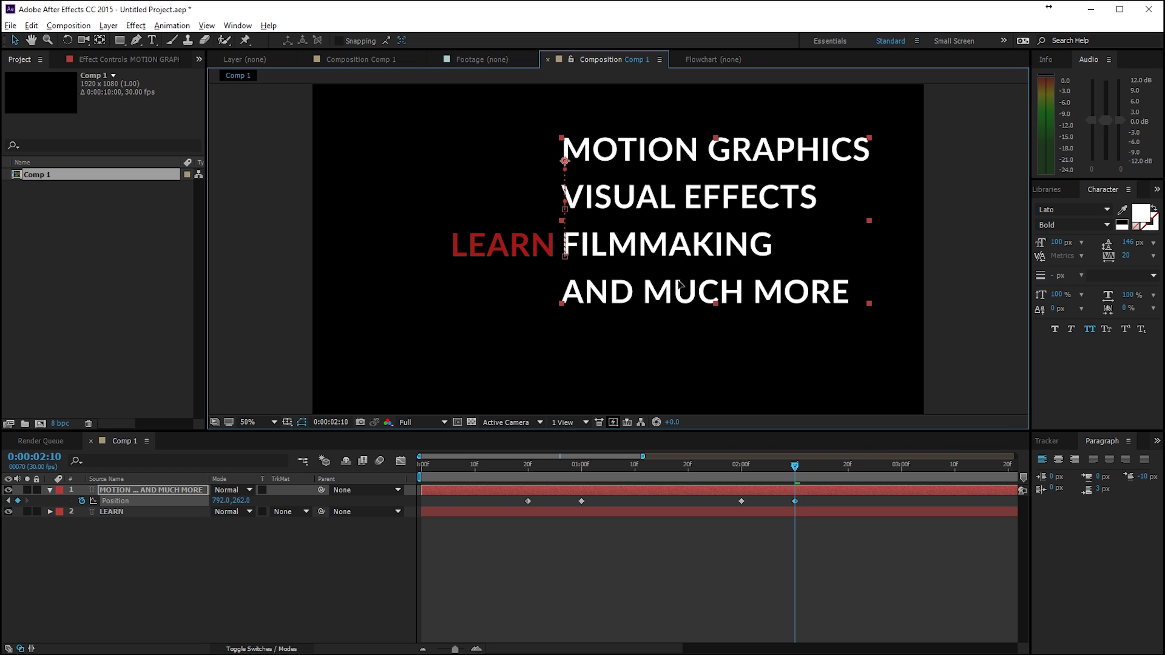
# Add a ruler guide along LEARN's baseline and nudge the text down one pixel to align
pyautogui.hotkey('ctrl', 'r')
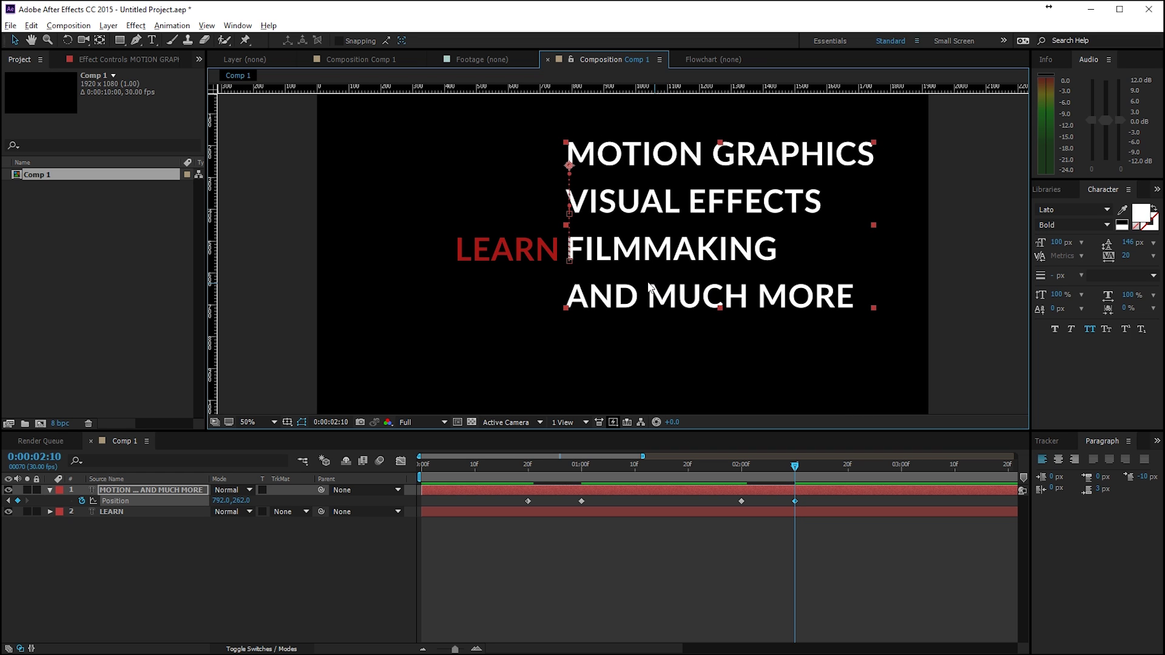
pyautogui.moveTo(507, 89); pyautogui.dragTo(495, 260)
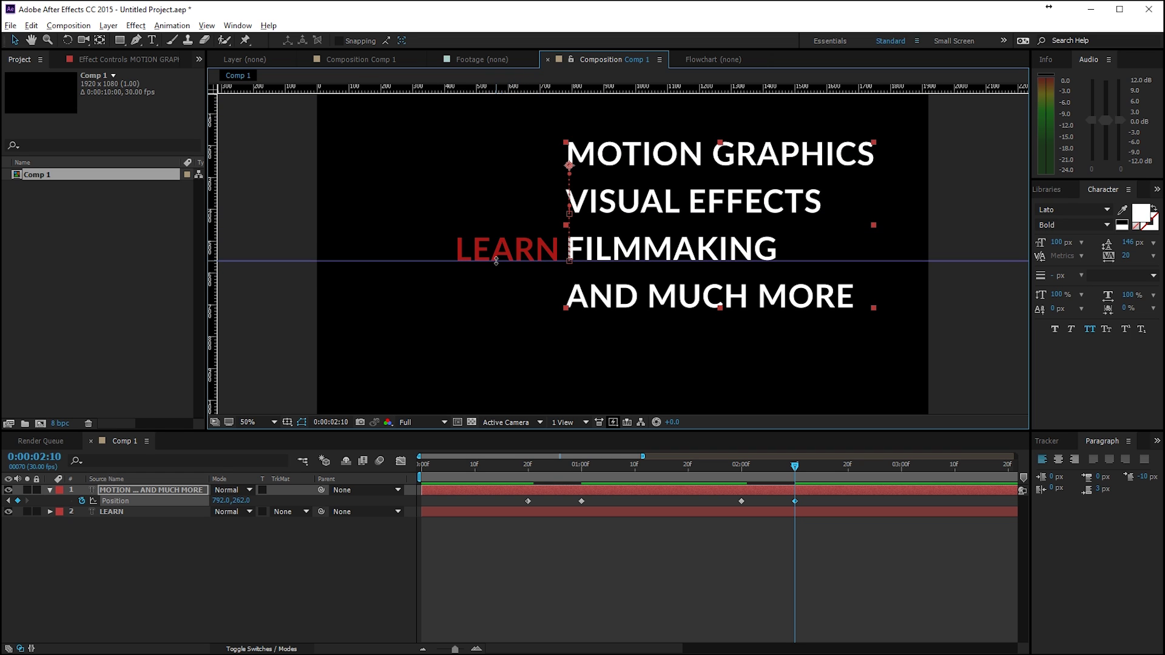
pyautogui.scroll(4, 621, 258)
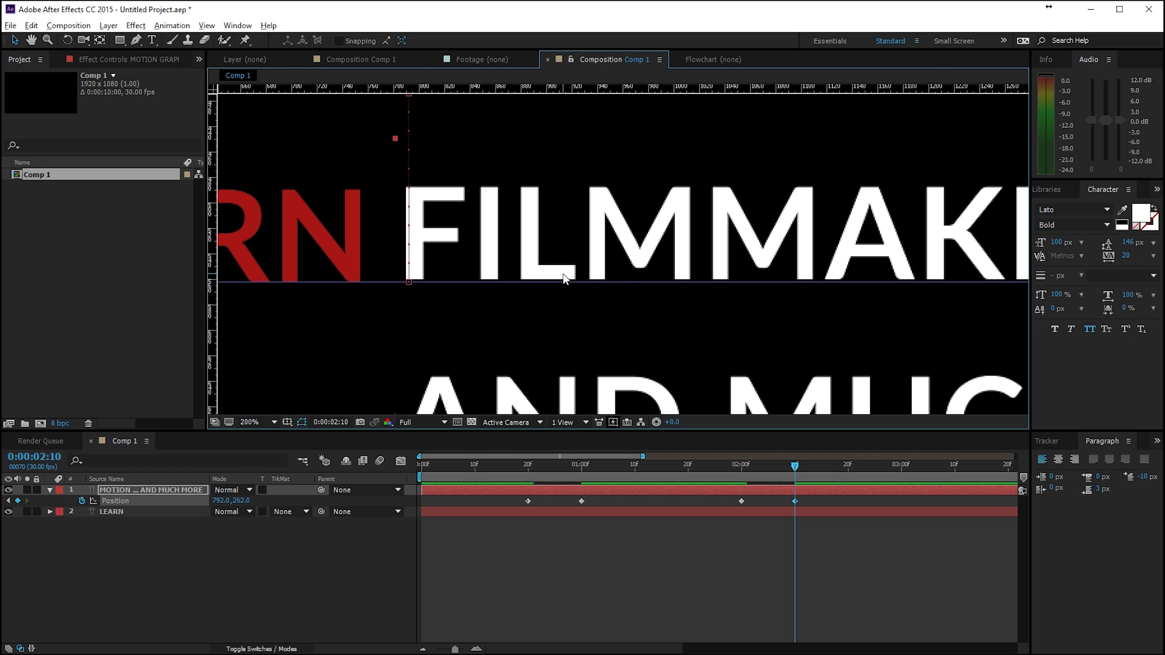
pyautogui.press('Down')
pyautogui.scroll(-4, 563, 279)
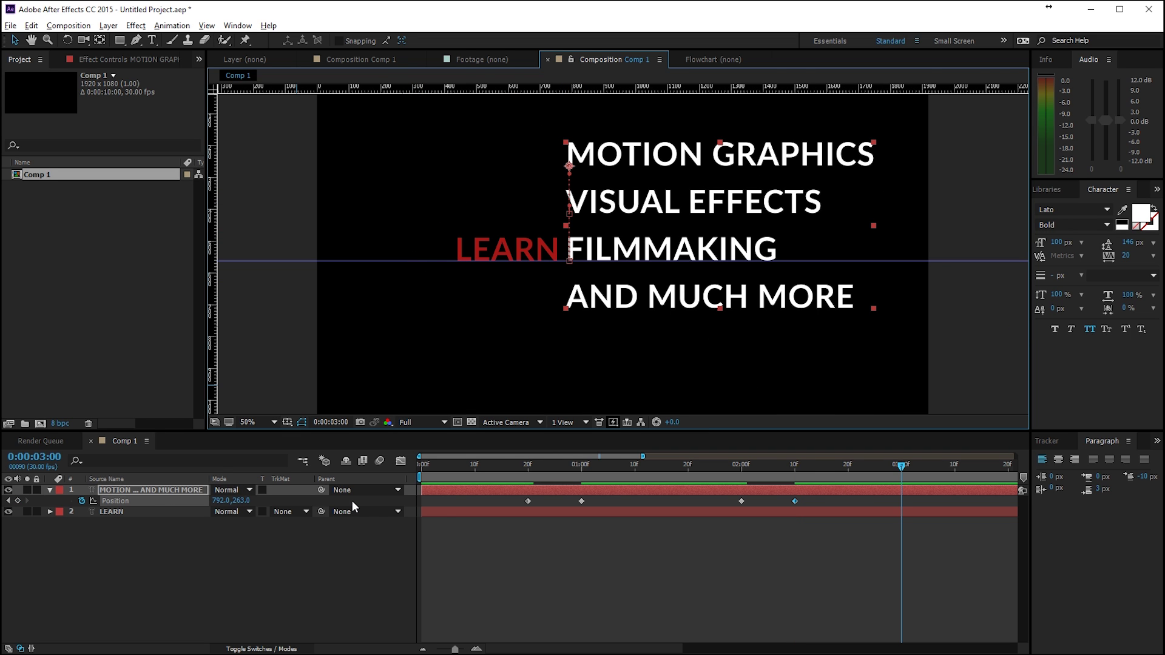
# At 3:20, raise the text so AND MUCH MORE sits beside LEARN (792.0, 114.2)
pyautogui.moveTo(644, 456); pyautogui.dragTo(842, 456)
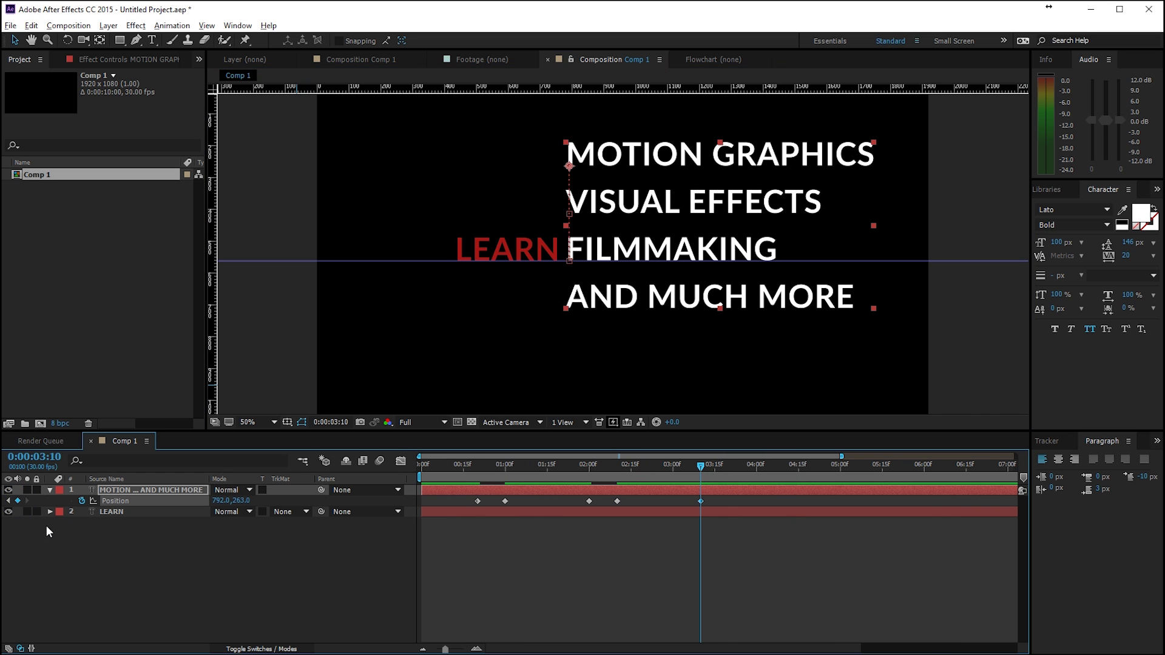
pyautogui.hotkey('shift', 'pagedown')
pyautogui.moveTo(606, 250); pyautogui.dragTo(631, 204)
pyautogui.scroll(6, 631, 203)
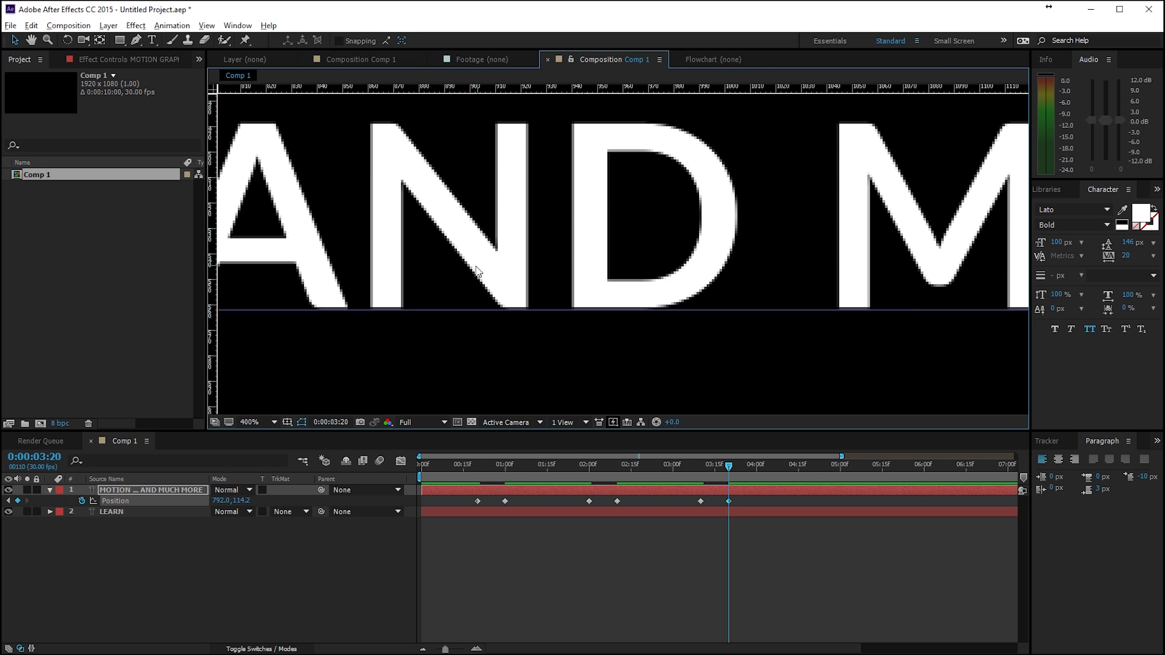
pyautogui.scroll(-2, 477, 269)
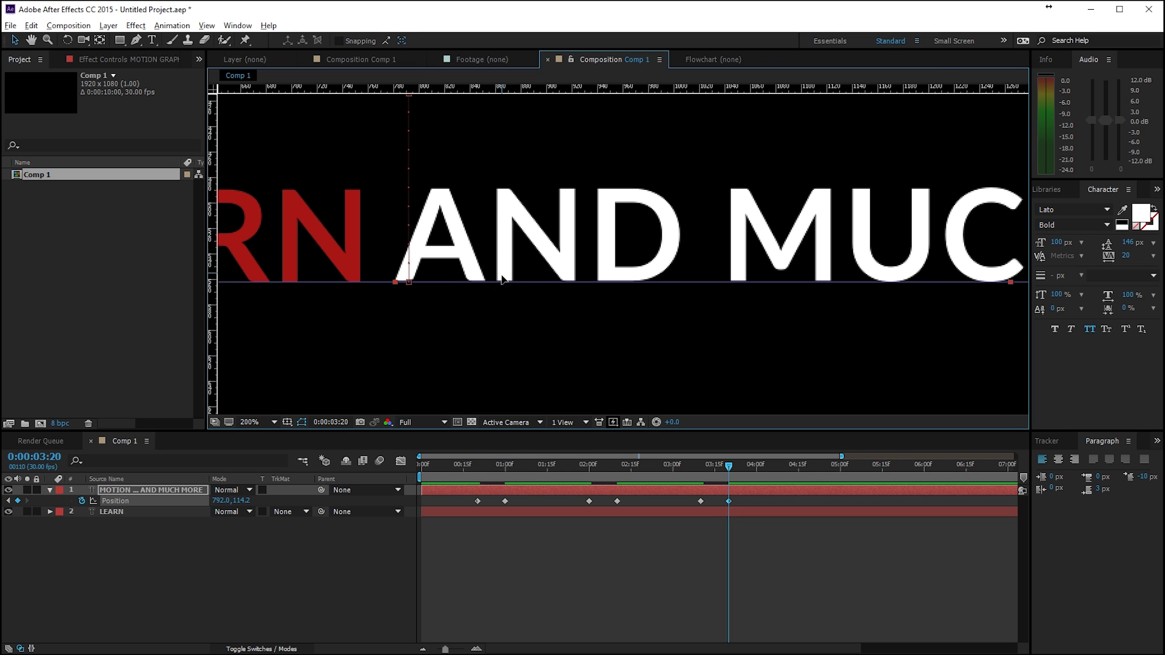
pyautogui.scroll(-4, 501, 279)
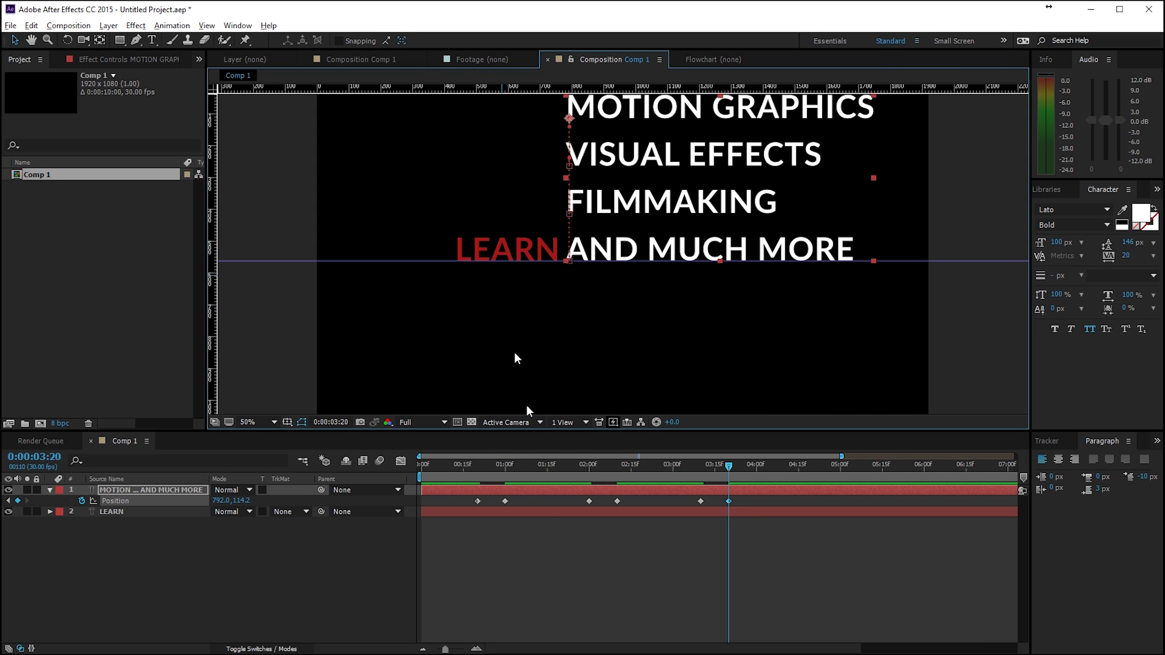
# Shift all six Position keyframes 10 frames later so the first rise starts at 0:00:01:00
pyautogui.click(546, 567)
pyautogui.press('space')
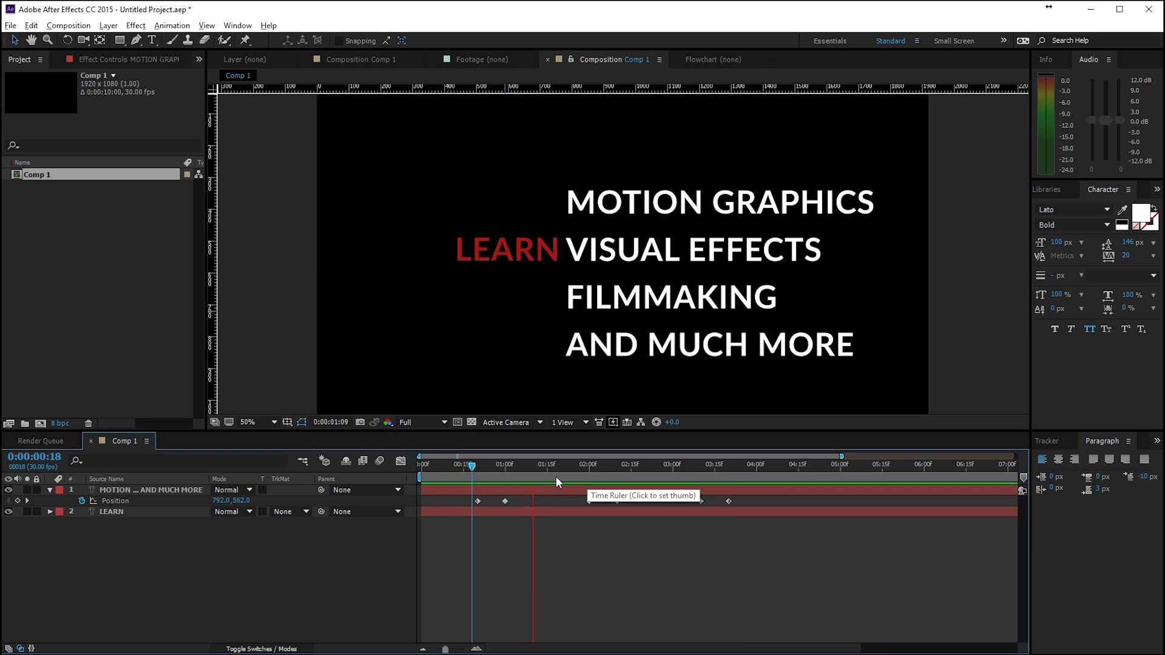
pyautogui.click(466, 466)
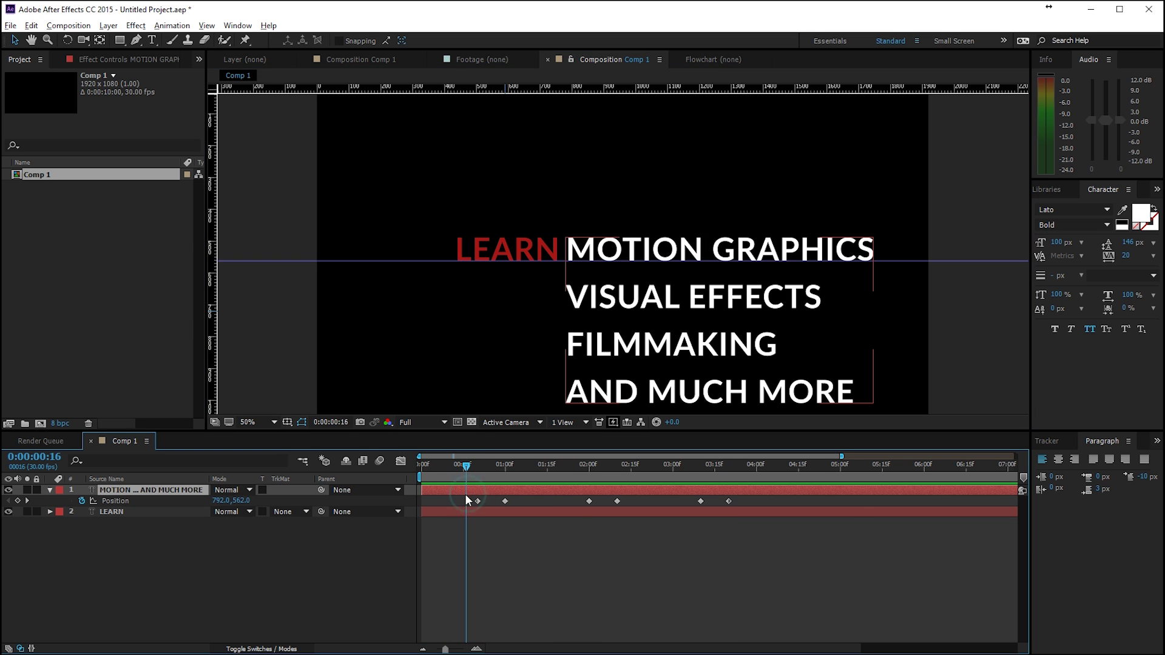
pyautogui.moveTo(465, 494); pyautogui.dragTo(806, 508)
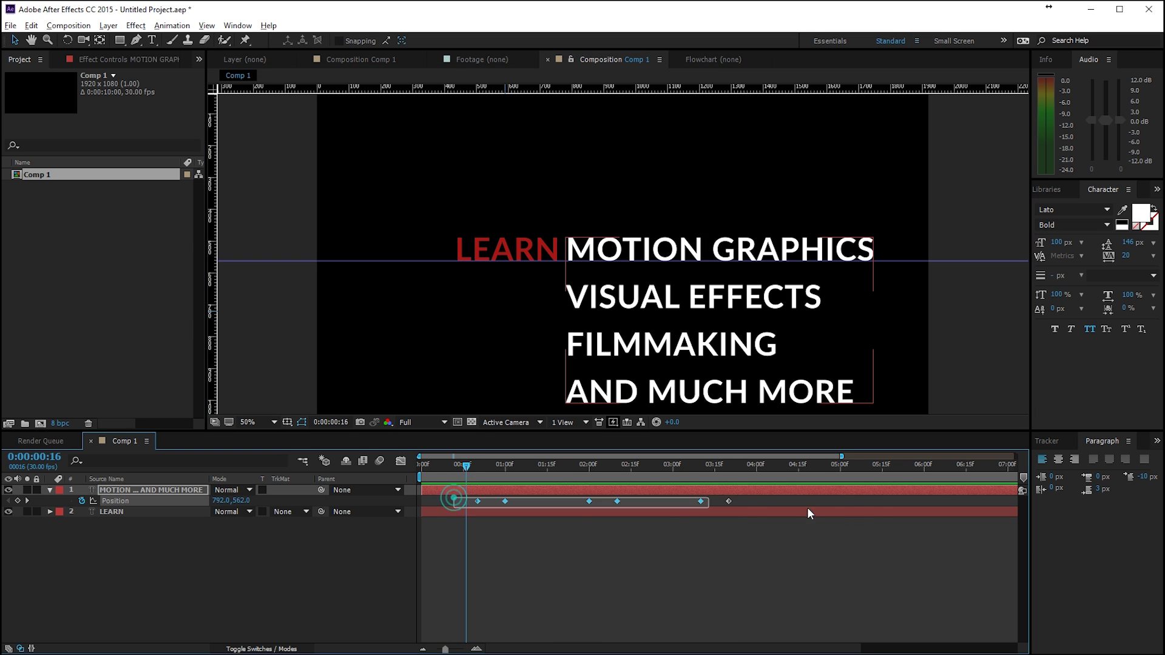
pyautogui.click(476, 465)
pyautogui.hotkey('shift', 'pagedown')
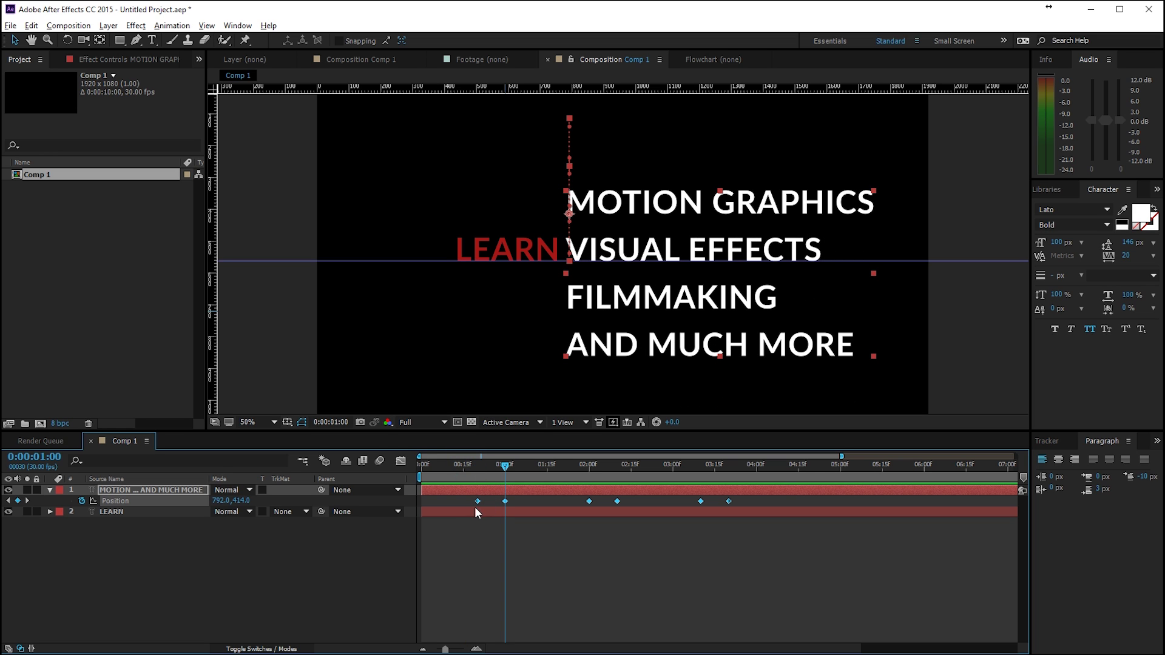
pyautogui.moveTo(476, 501); pyautogui.dragTo(503, 504)
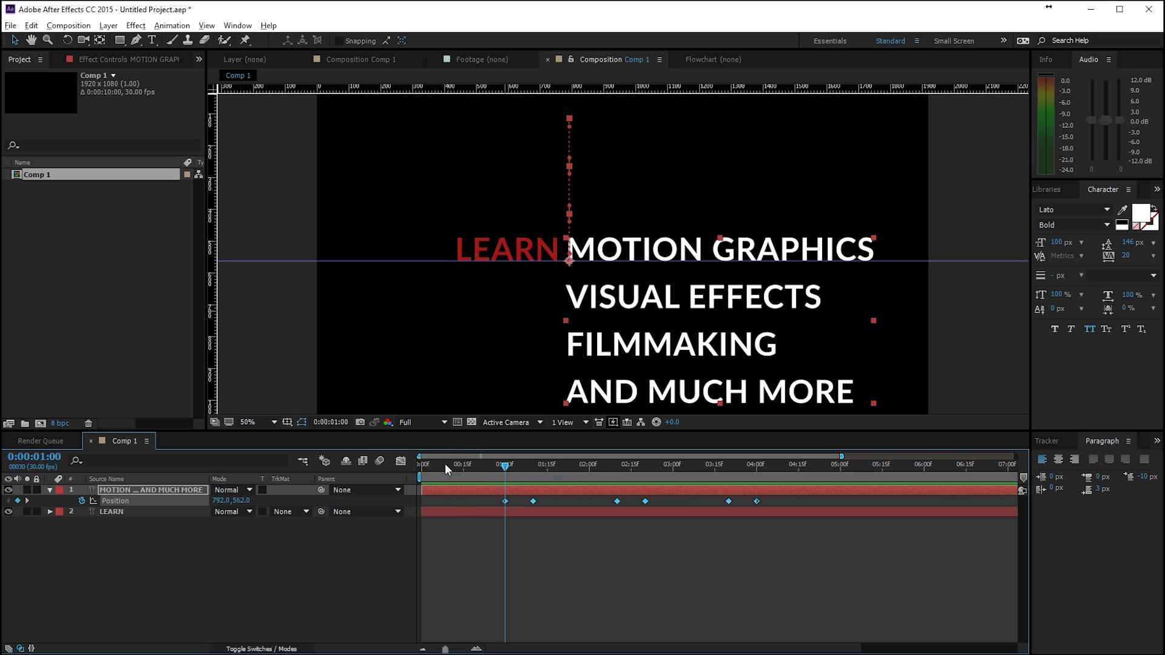
pyautogui.click(475, 523)
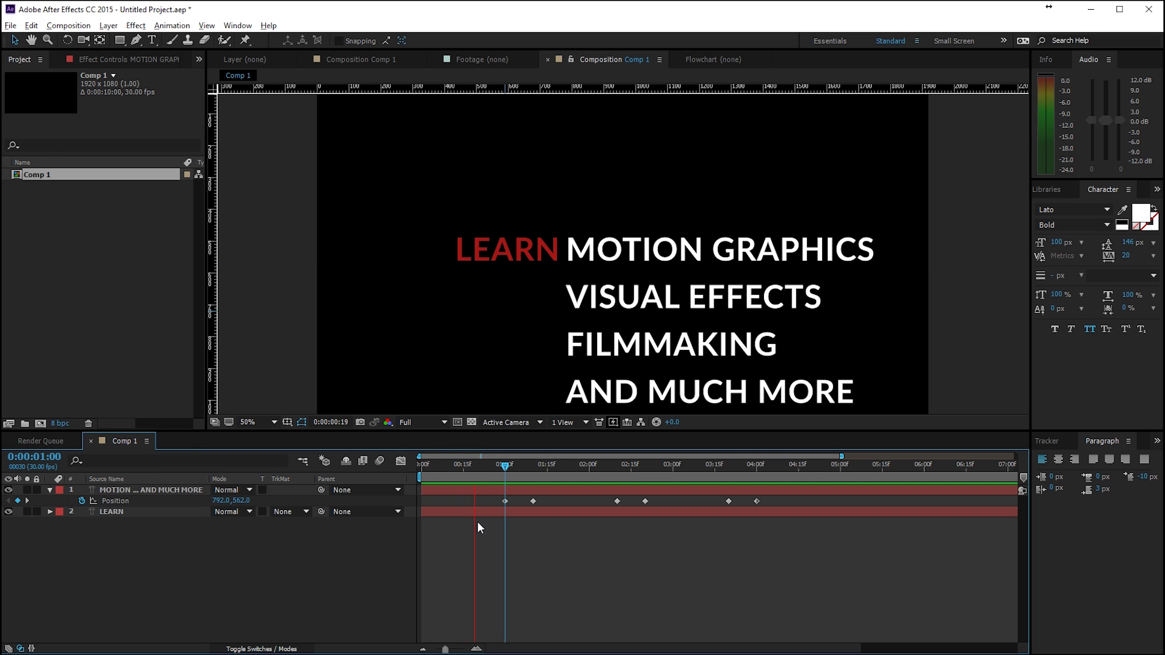
pyautogui.press('space')
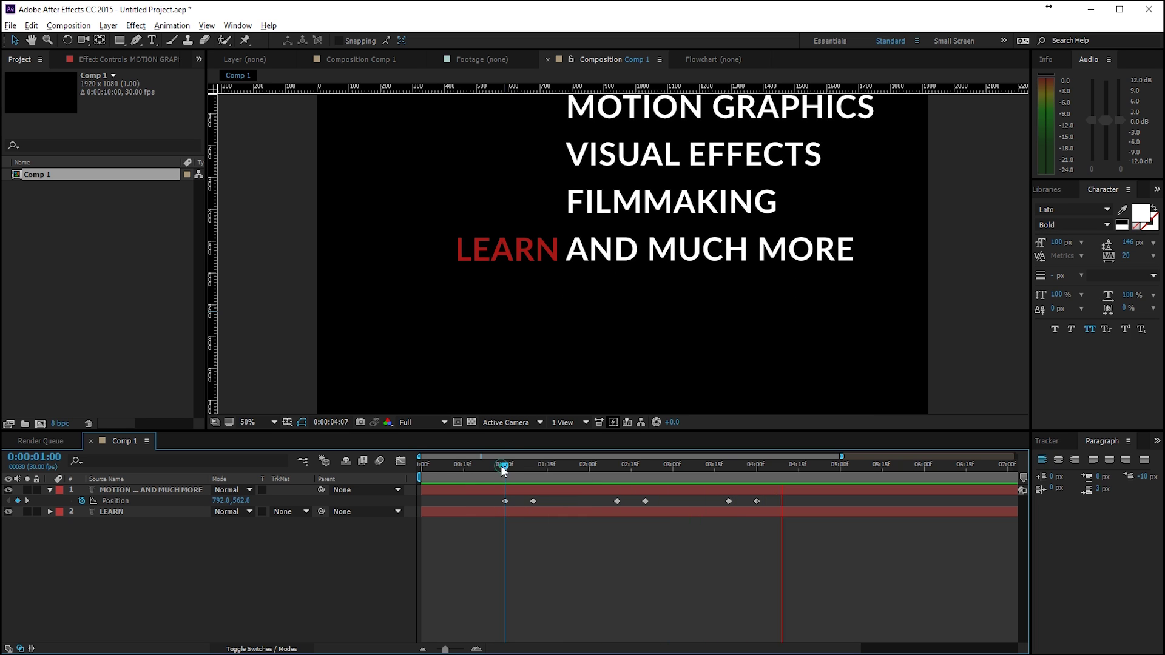
# Apply Easy Ease to all six Position keyframes
pyautogui.click(486, 499)
pyautogui.moveTo(488, 501); pyautogui.dragTo(537, 505)
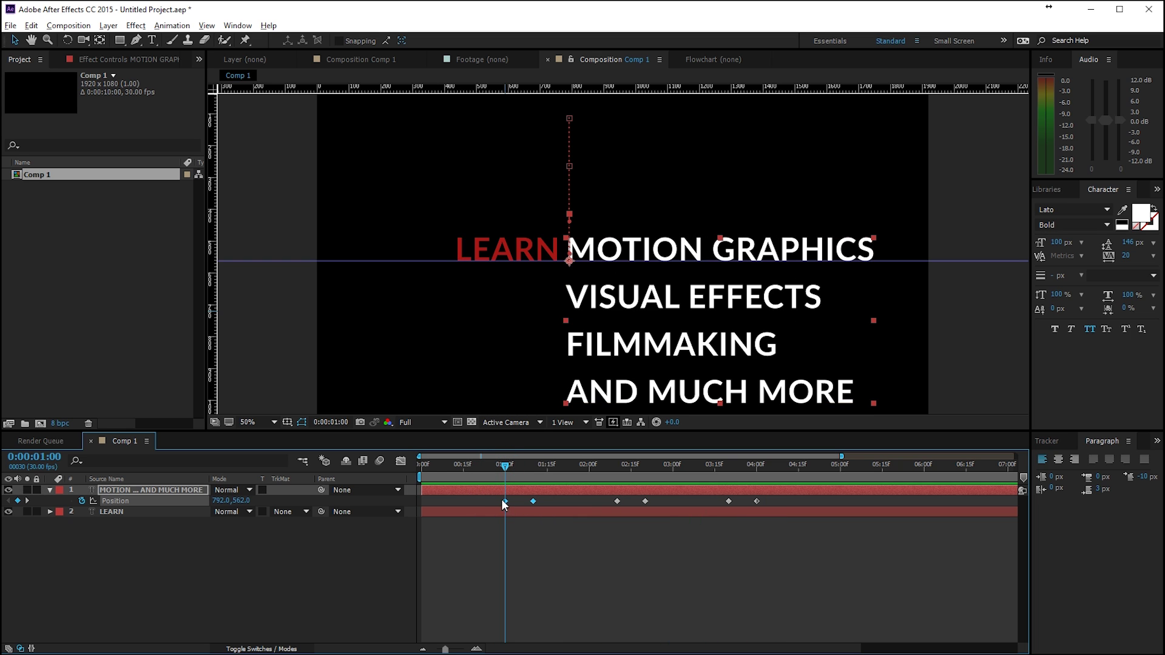
pyautogui.moveTo(689, 511); pyautogui.dragTo(762, 506)
pyautogui.rightClick(756, 501)
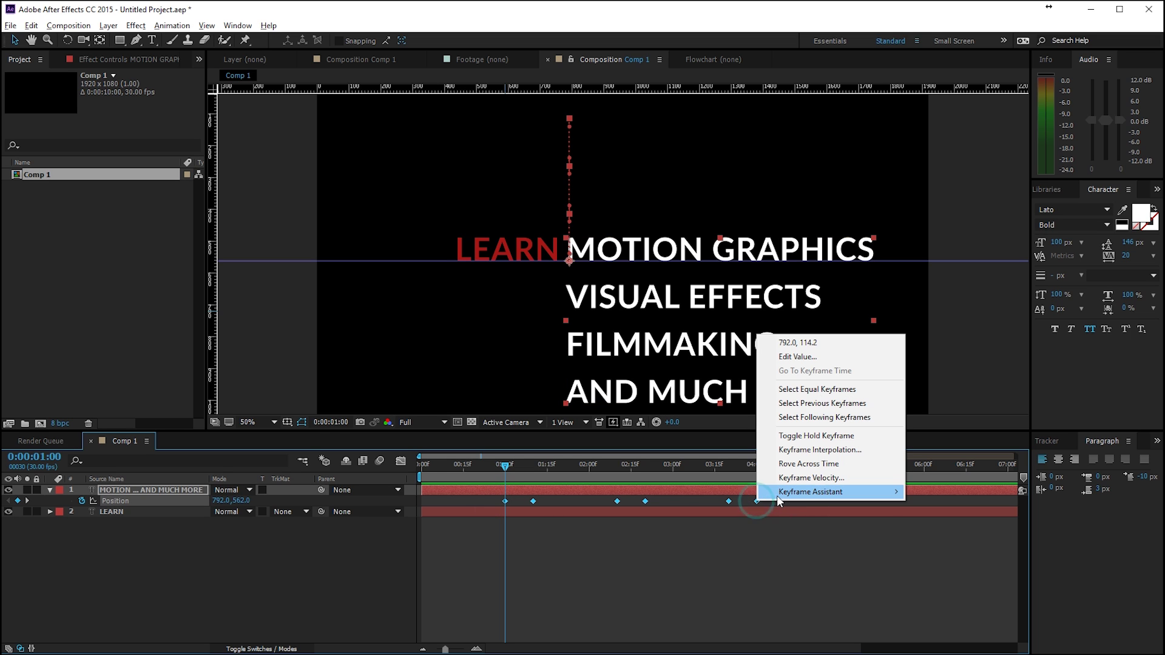
pyautogui.moveTo(777, 495)
pyautogui.click(588, 519)
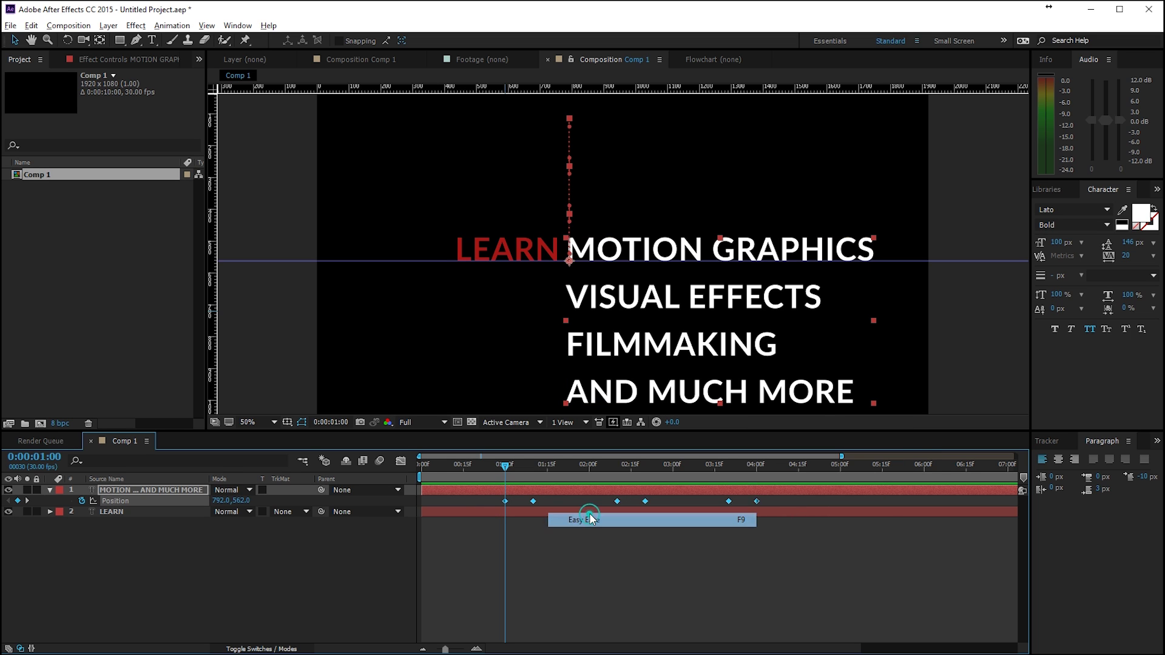
# In the speed graph, increase keyframe influence so each move becomes a sharp speed peak
pyautogui.click(401, 460)
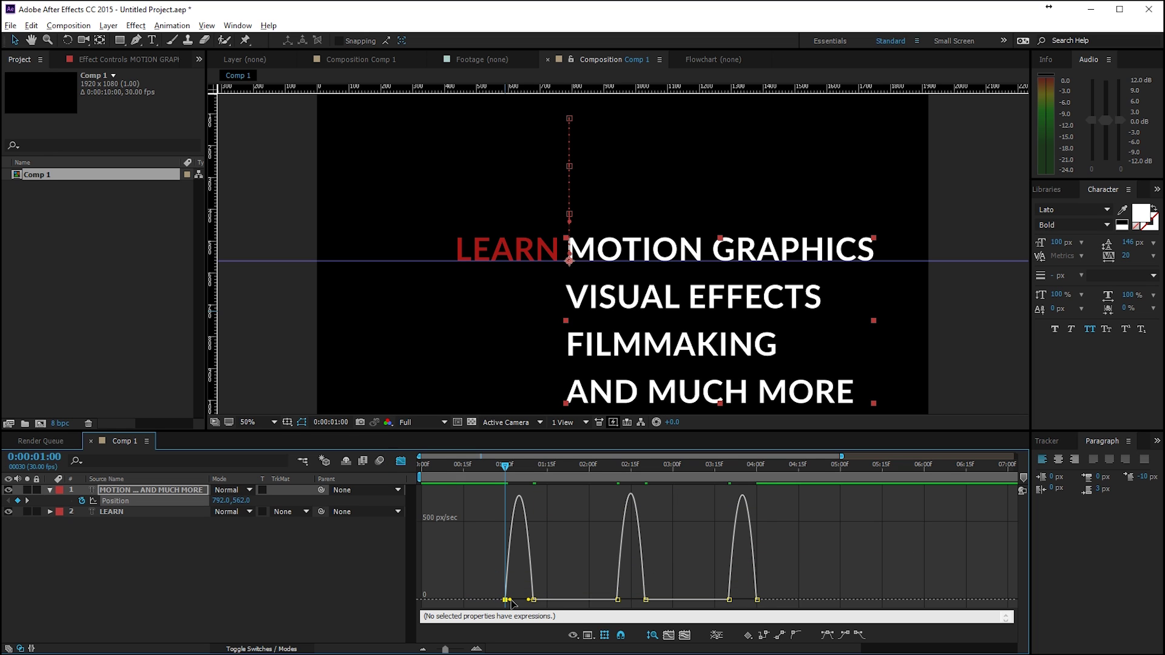
pyautogui.moveTo(478, 587); pyautogui.dragTo(804, 608)
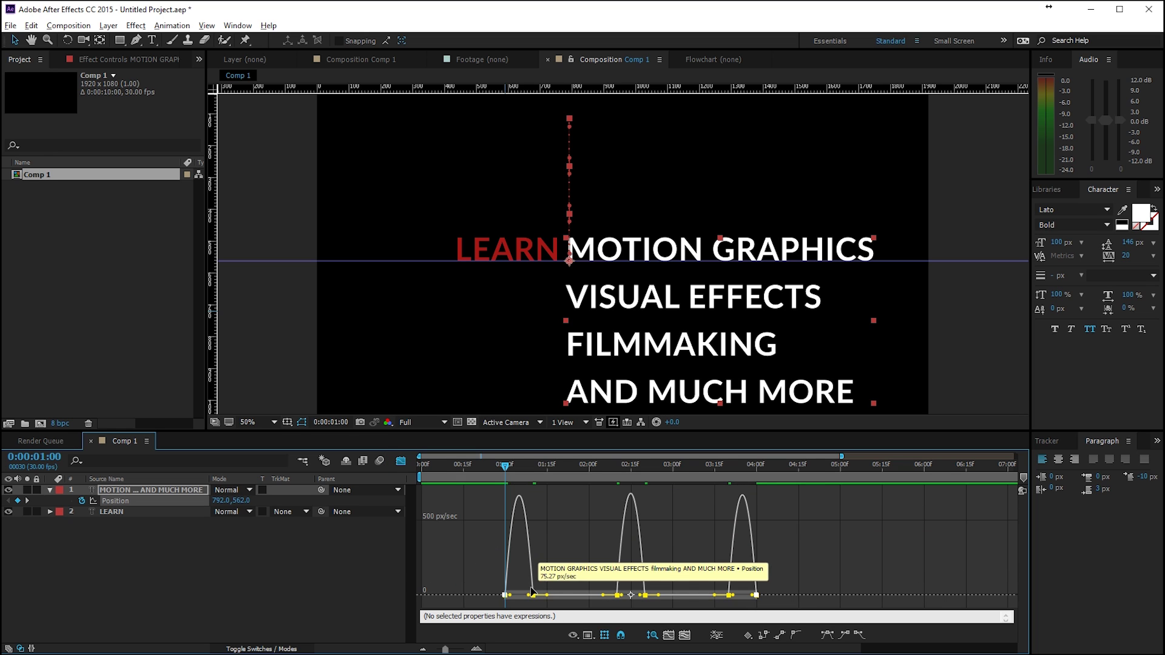
pyautogui.click(508, 596)
pyautogui.moveTo(508, 596); pyautogui.dragTo(520, 601)
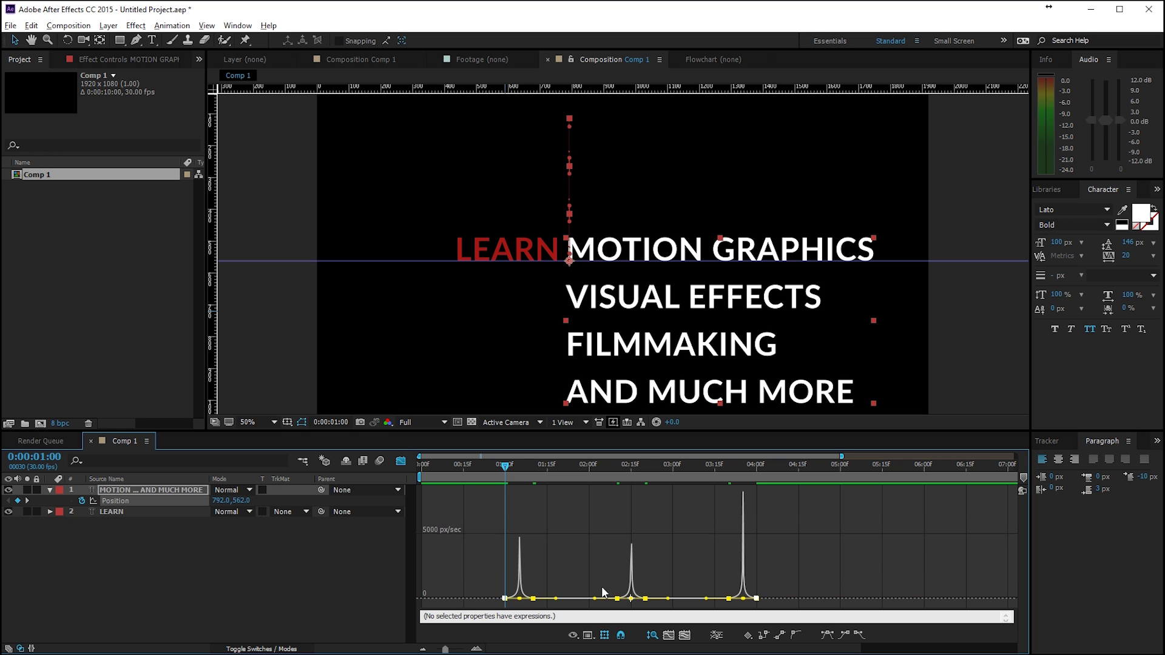
pyautogui.click(836, 561)
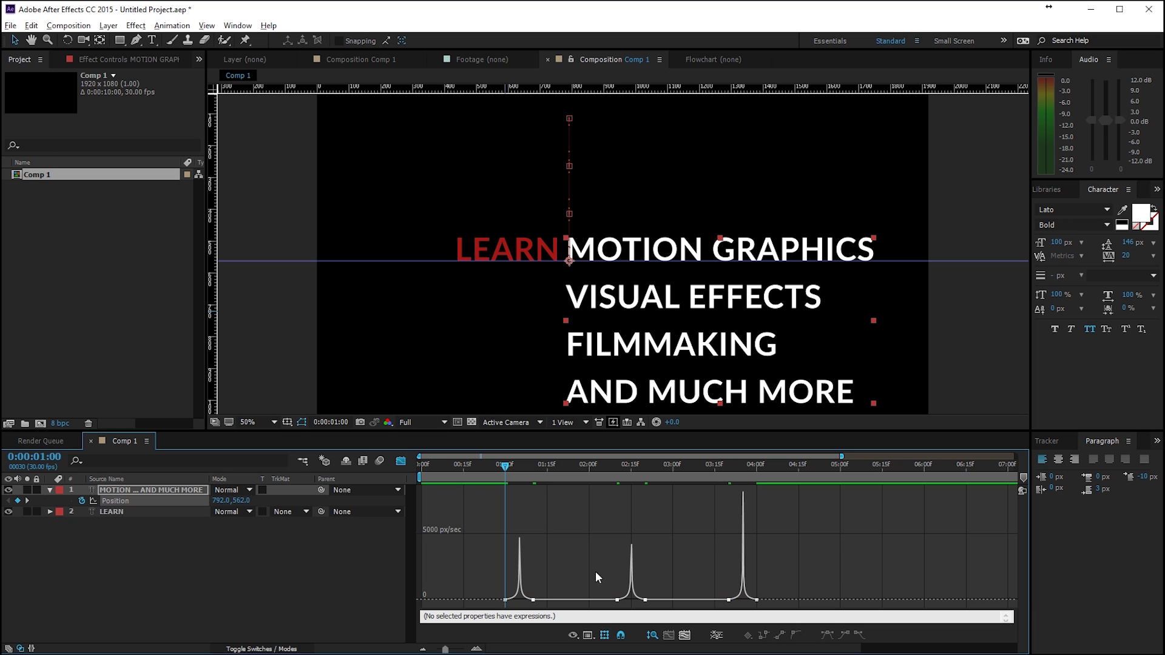
# Return to the normal keyframe view and preview the eased animation
pyautogui.click(400, 461)
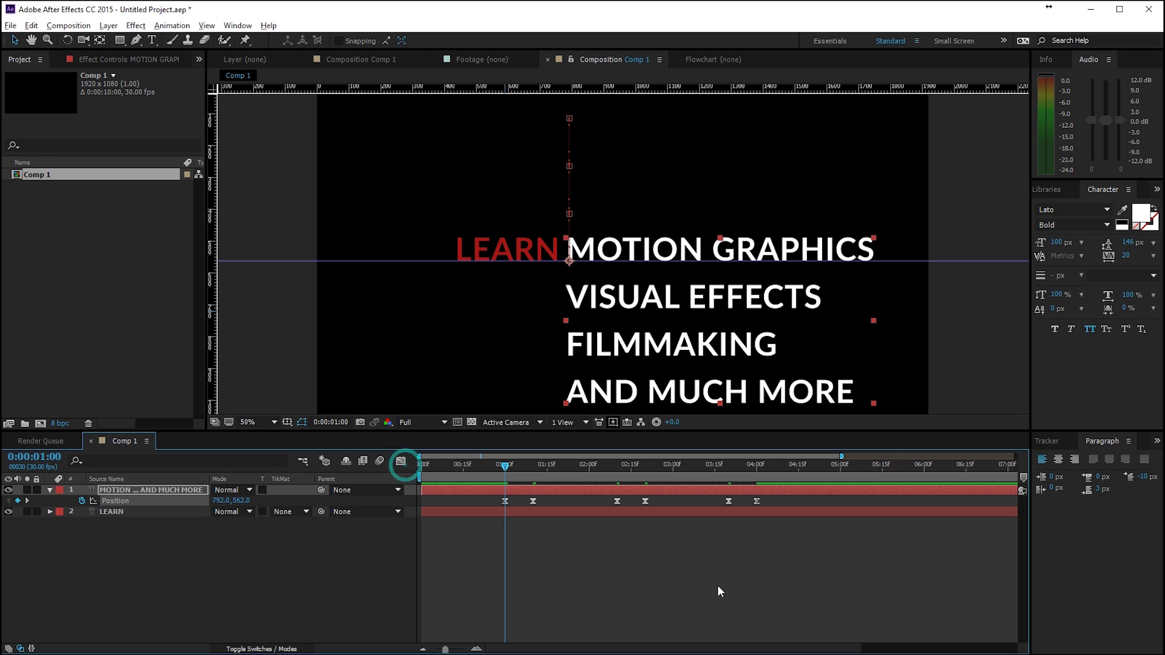
pyautogui.press('space')
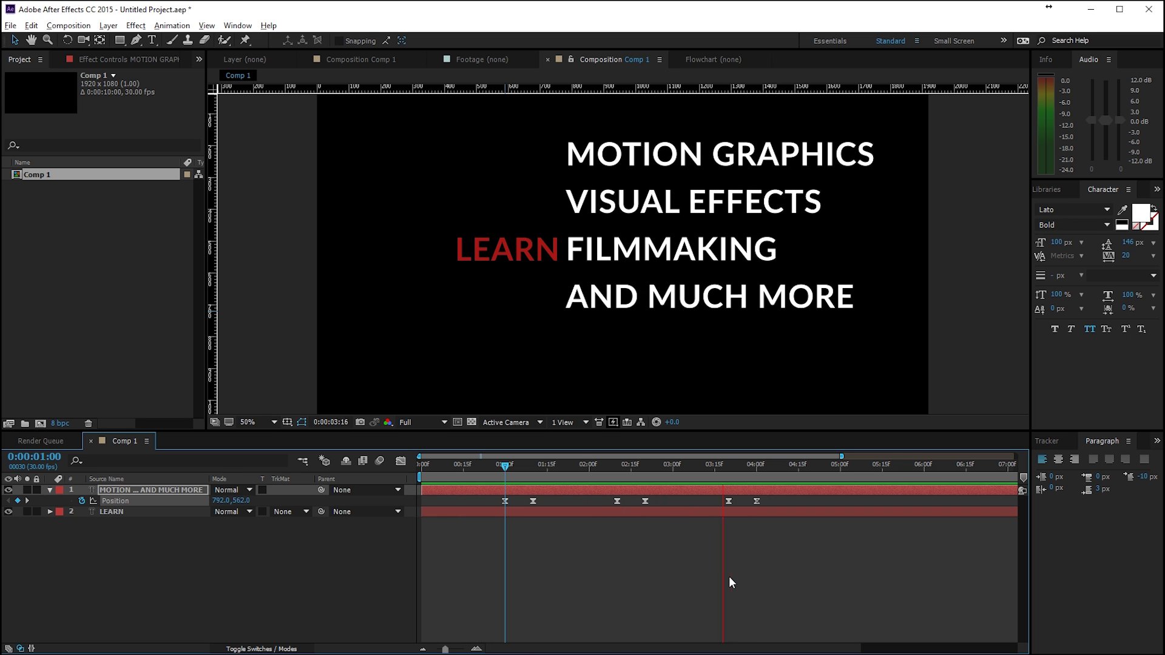
pyautogui.click(692, 467)
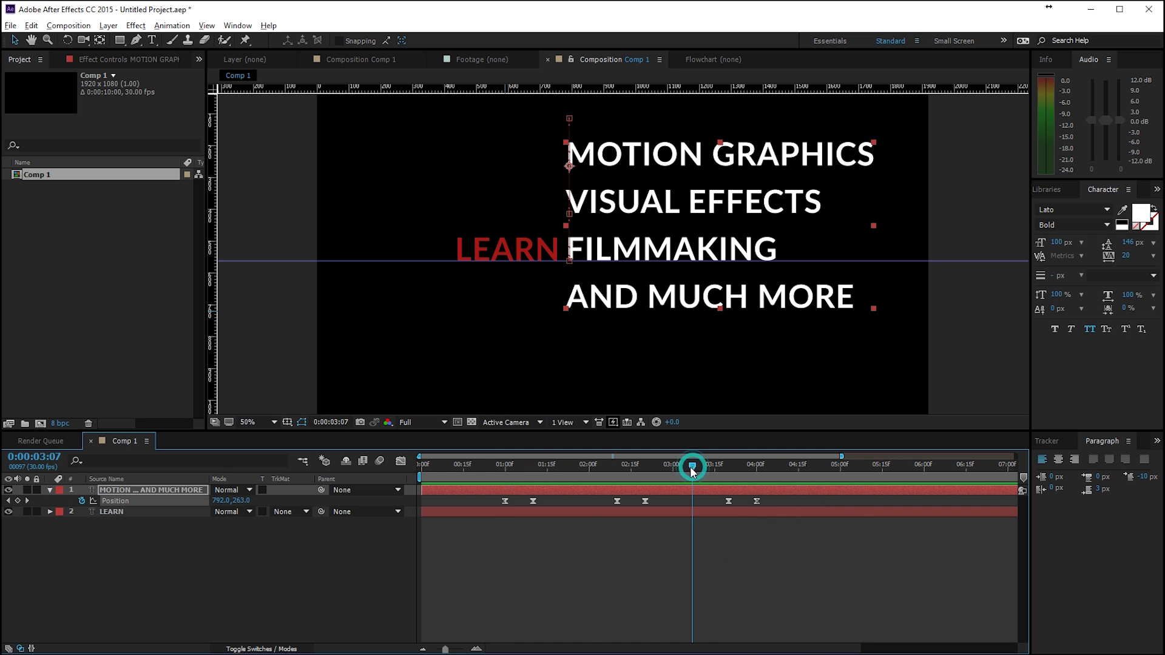
pyautogui.moveTo(693, 467); pyautogui.dragTo(740, 510)
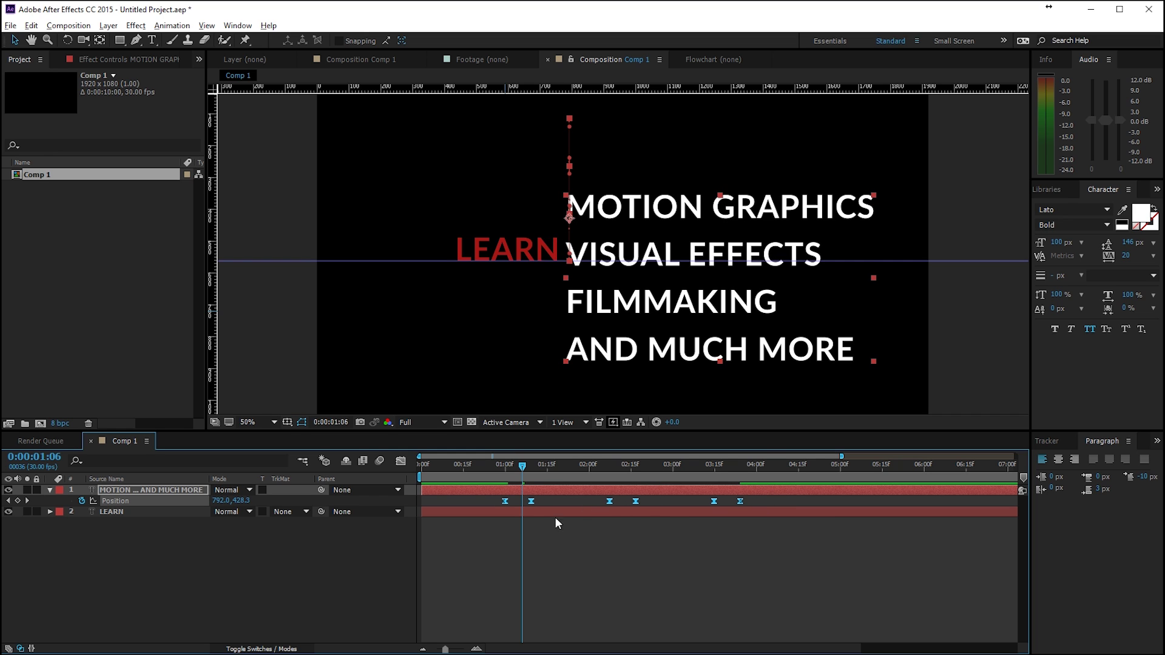
# Undo the stray keyframe change, spread the six Position keyframes further apart, and preview
pyautogui.hotkey('ctrl', 'z')
pyautogui.click(482, 501)
pyautogui.moveTo(639, 507); pyautogui.dragTo(850, 518)
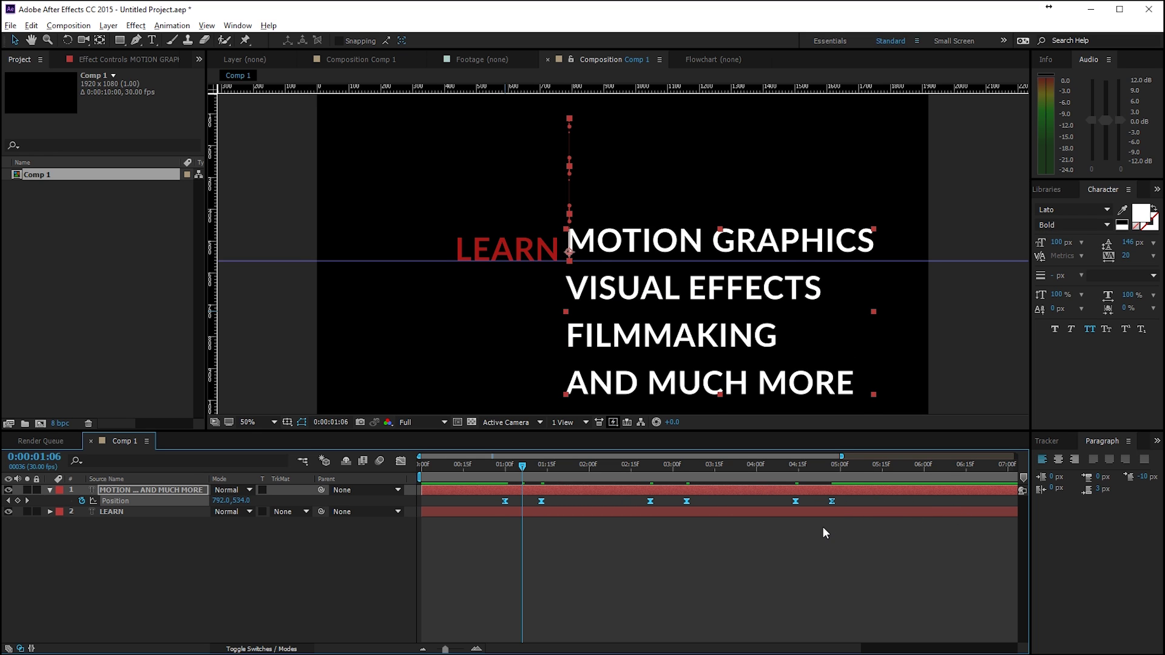
pyautogui.press('space')
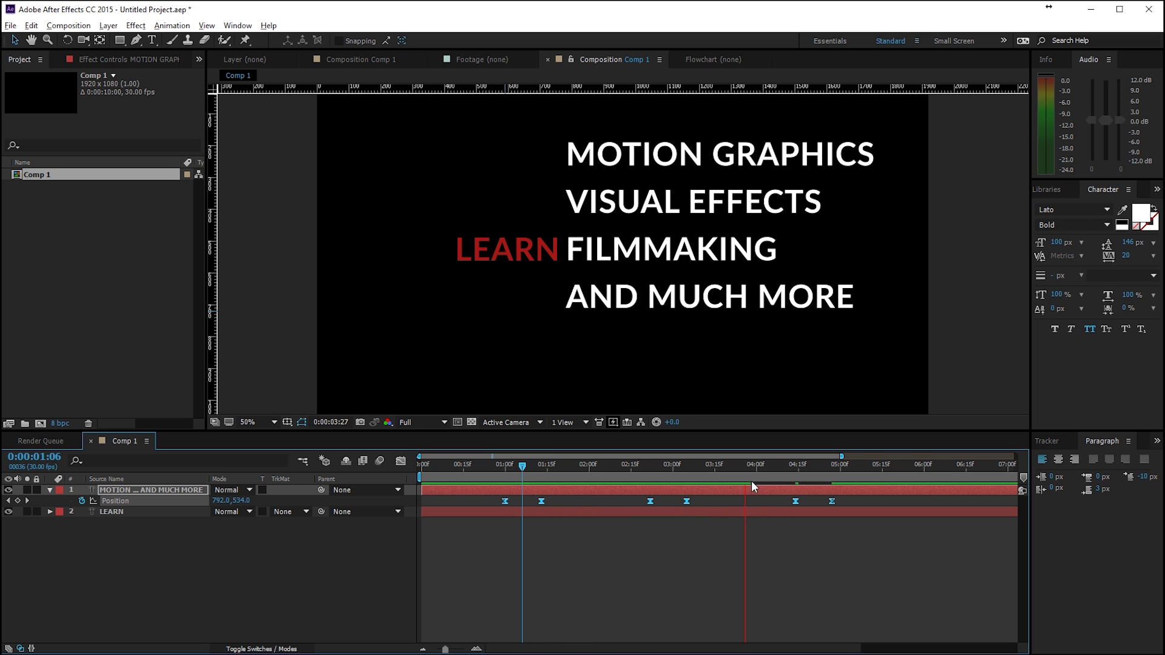
pyautogui.press('space')
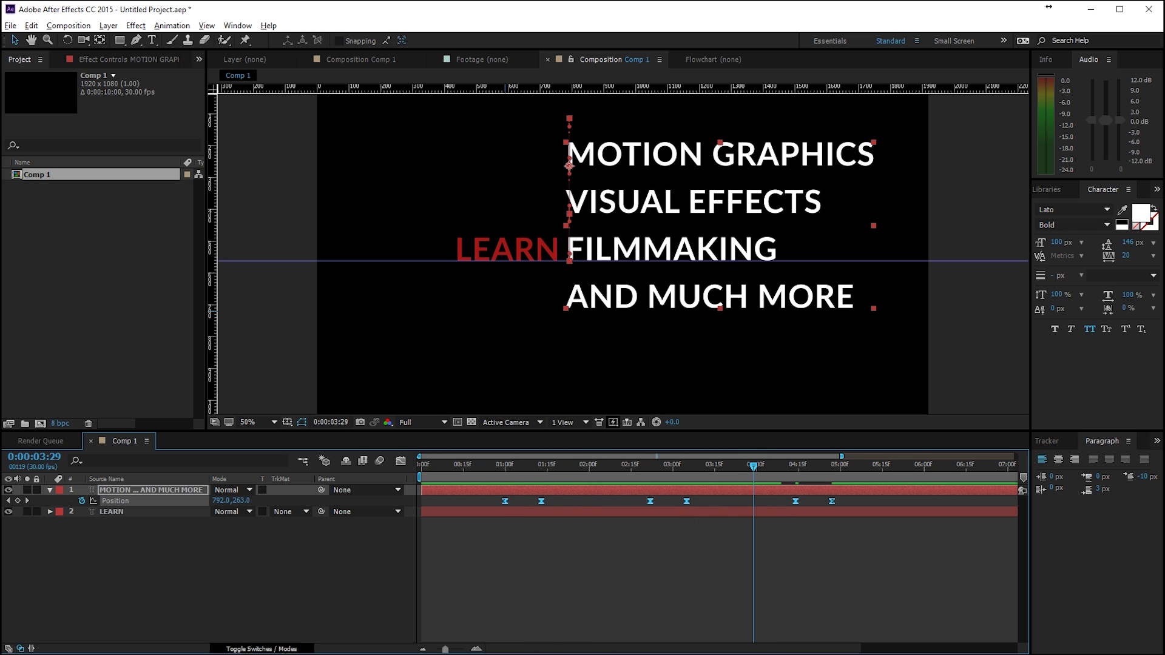
# Turn on Motion Blur for the white text layer and the composition's master switch
pyautogui.click(276, 650)
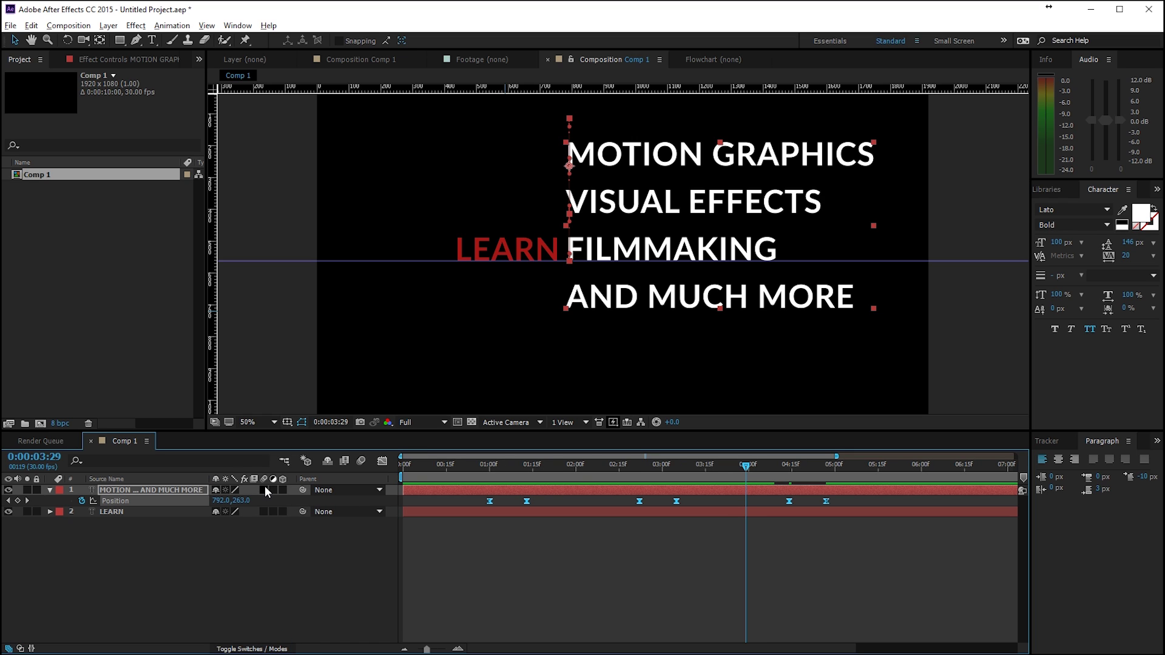
pyautogui.click(263, 490)
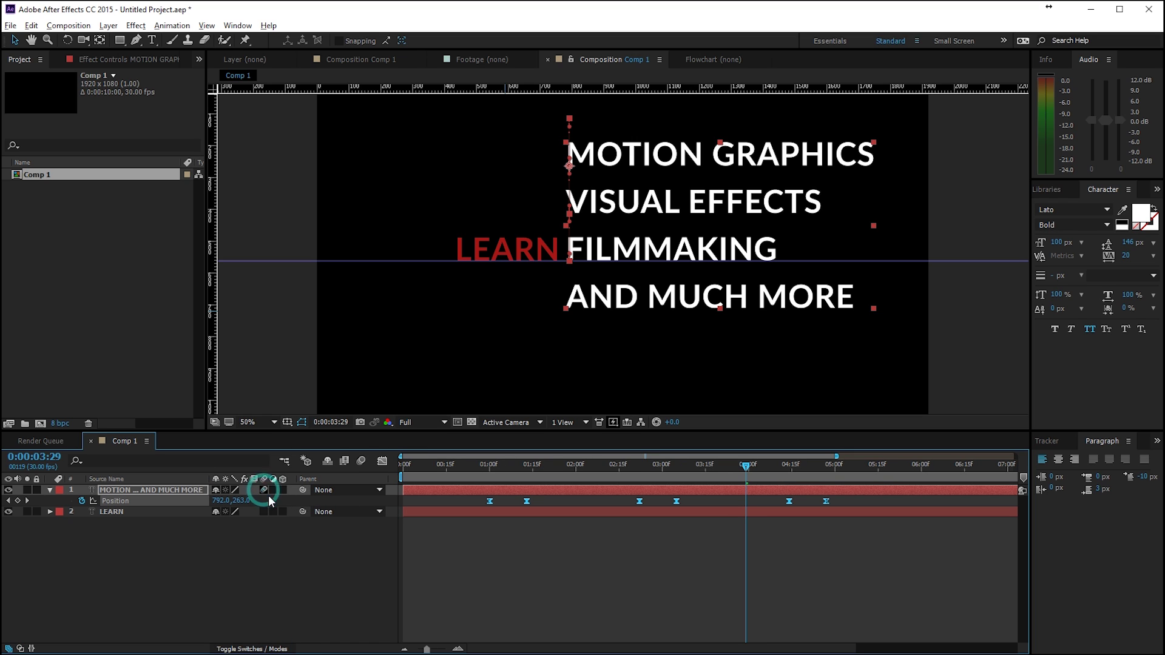
pyautogui.click(361, 461)
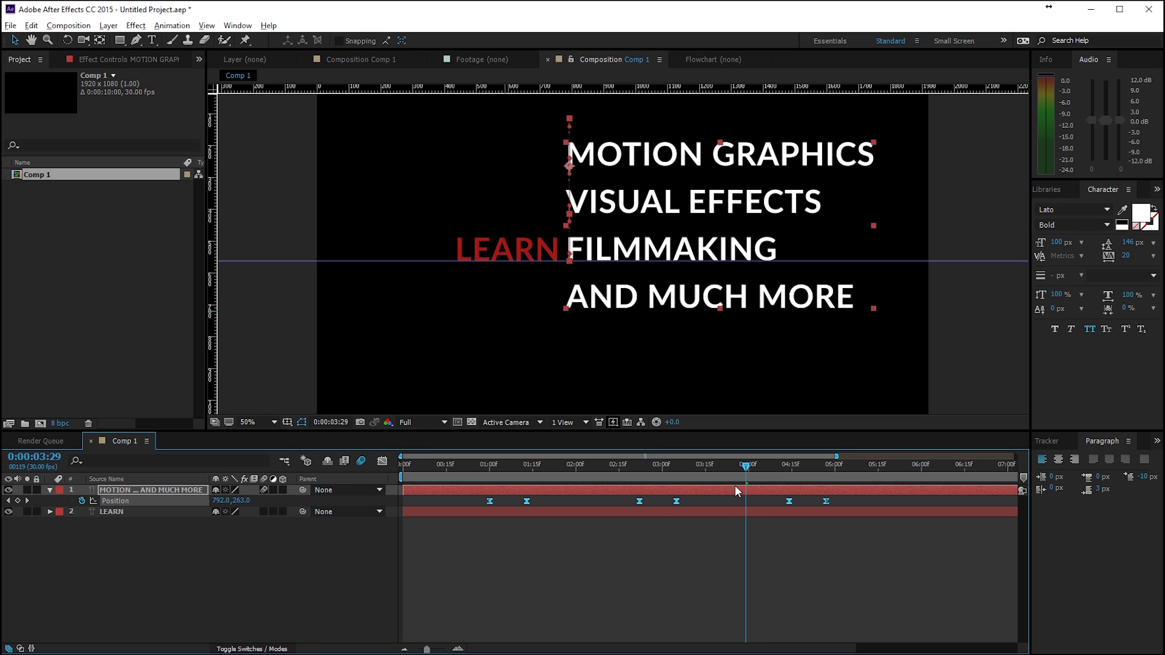
pyautogui.click(658, 464)
pyautogui.click(603, 570)
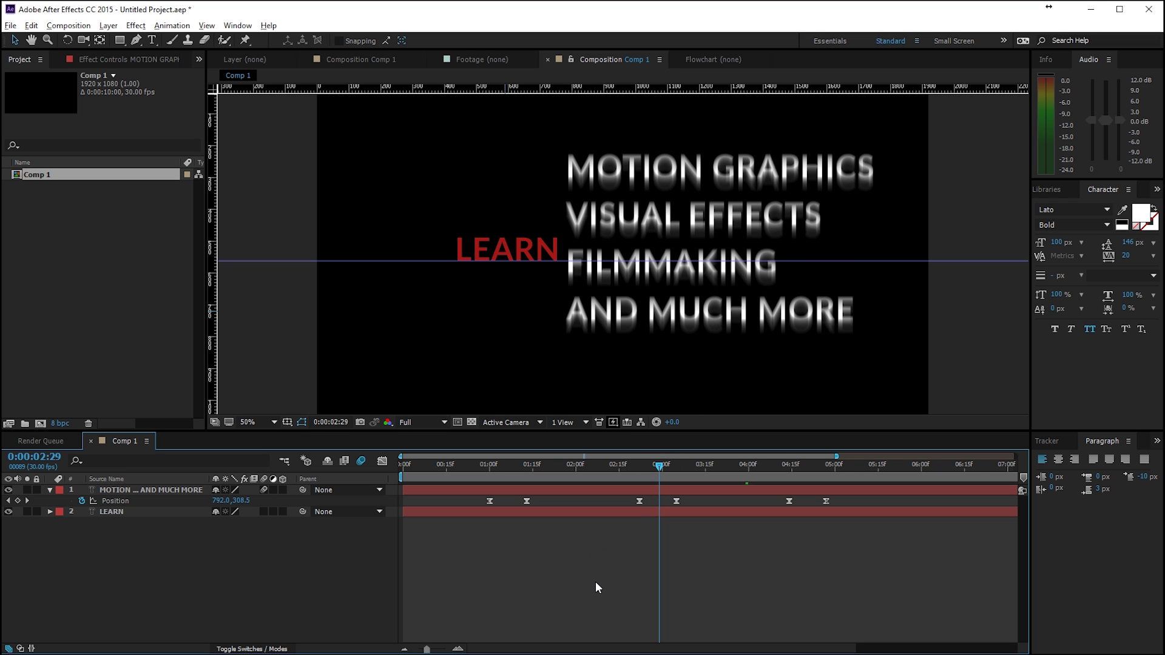
# Create a white solid layer named Mask and hide it
pyautogui.rightClick(121, 555)
pyautogui.moveTo(173, 431)
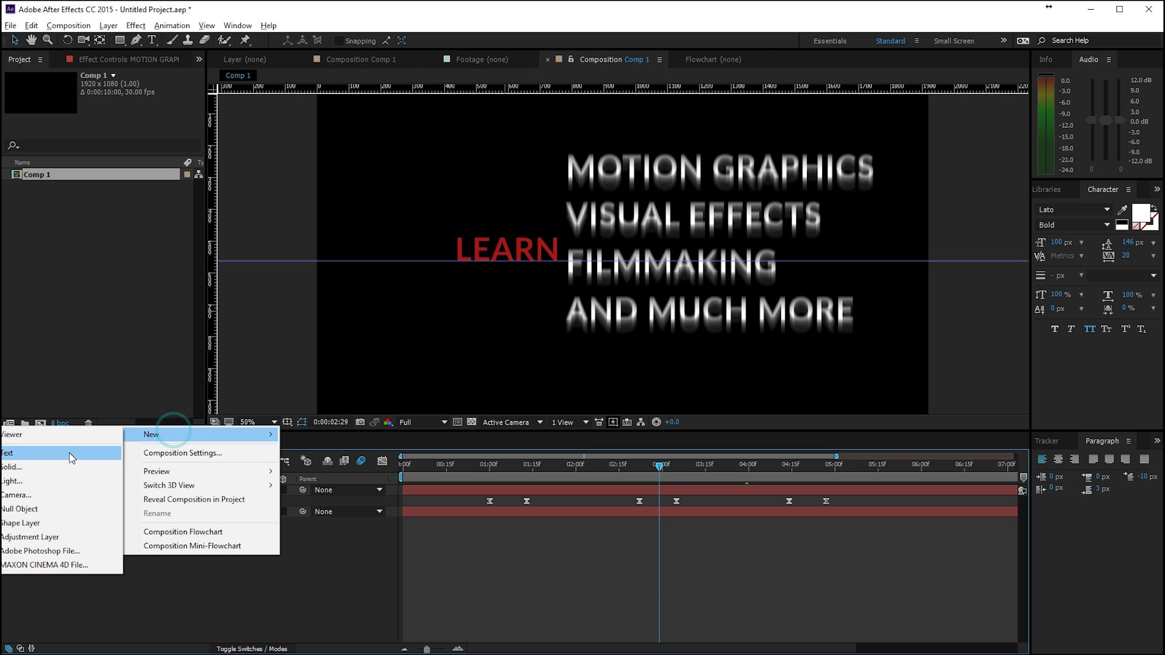
pyautogui.click(40, 467)
pyautogui.write('Mask')
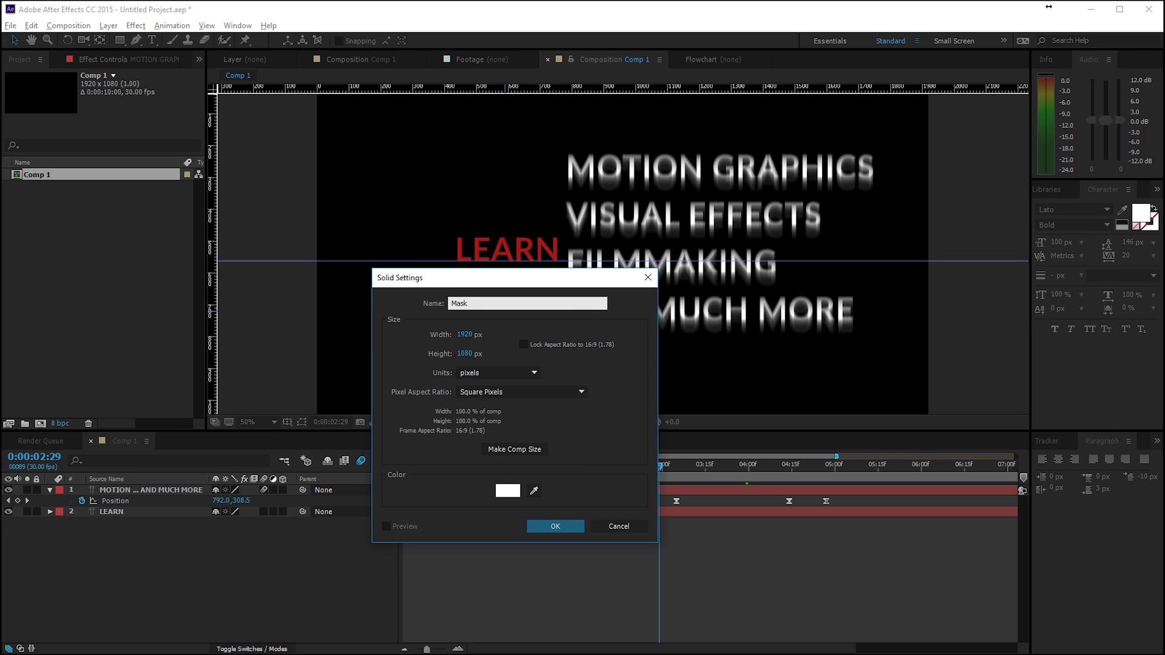
pyautogui.press('Return')
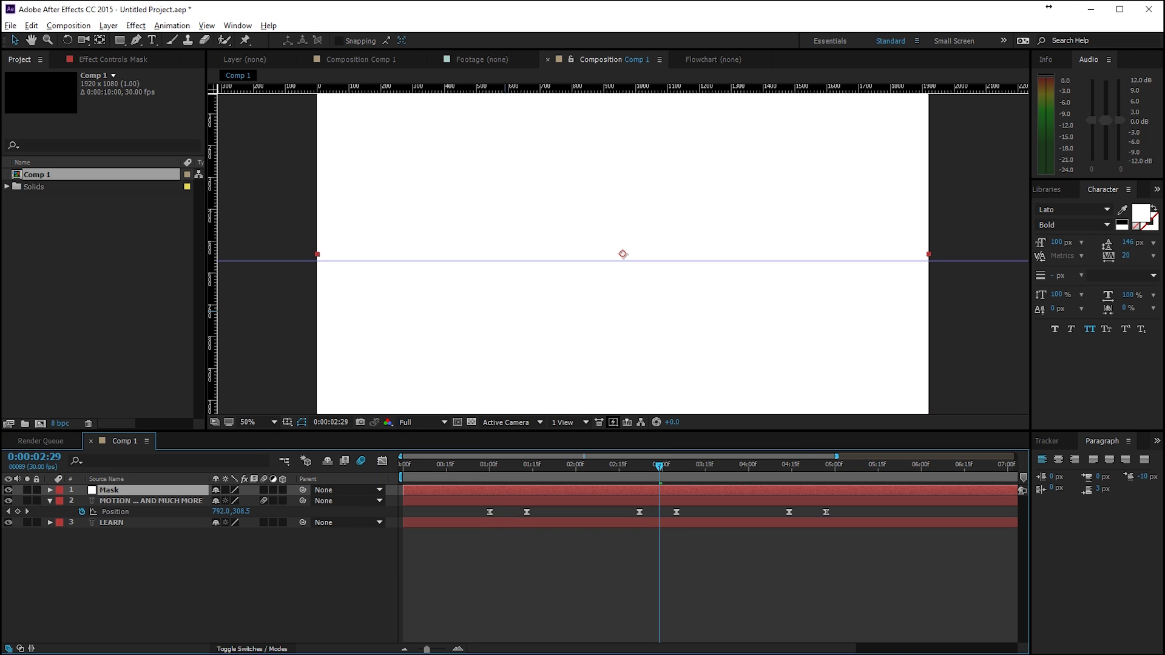
pyautogui.click(8, 489)
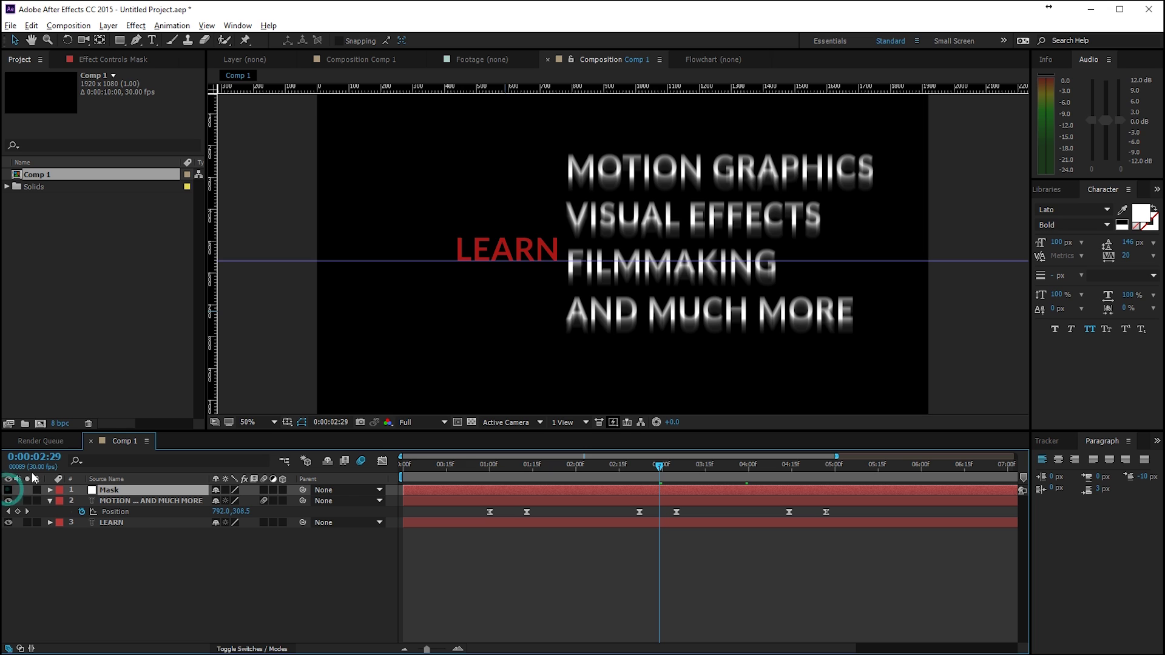
# At 0:00:00:20, draw a rectangle mask around the top MOTION GRAPHICS line
pyautogui.click(119, 40)
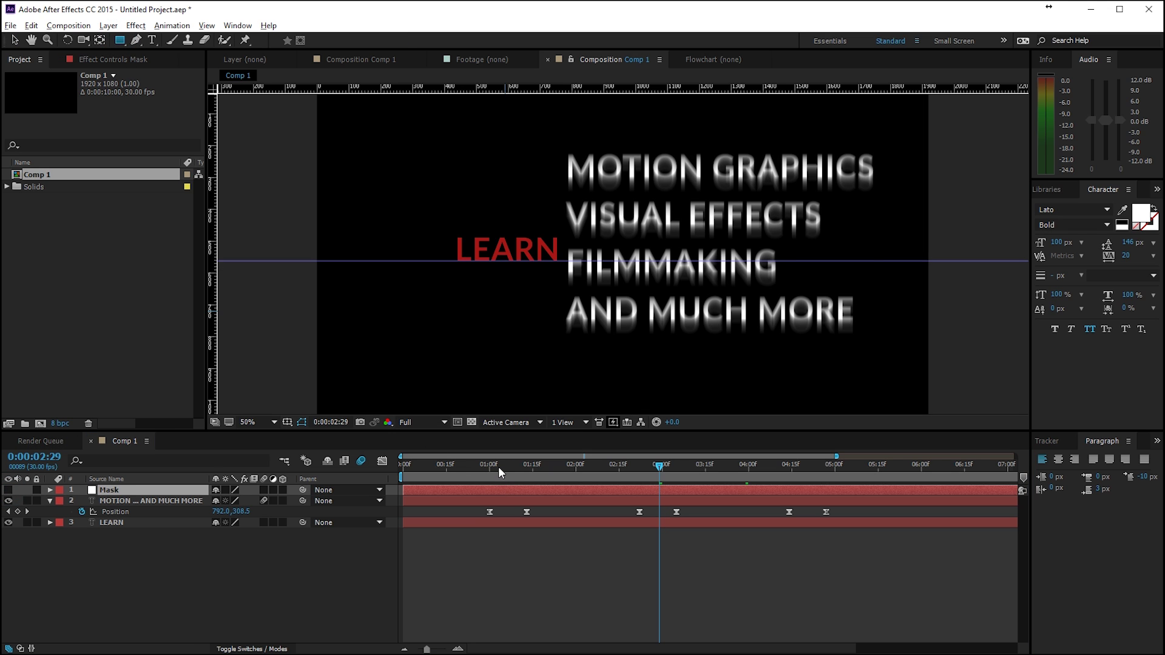
pyautogui.moveTo(498, 467); pyautogui.dragTo(461, 467)
pyautogui.scroll(2, 510, 216)
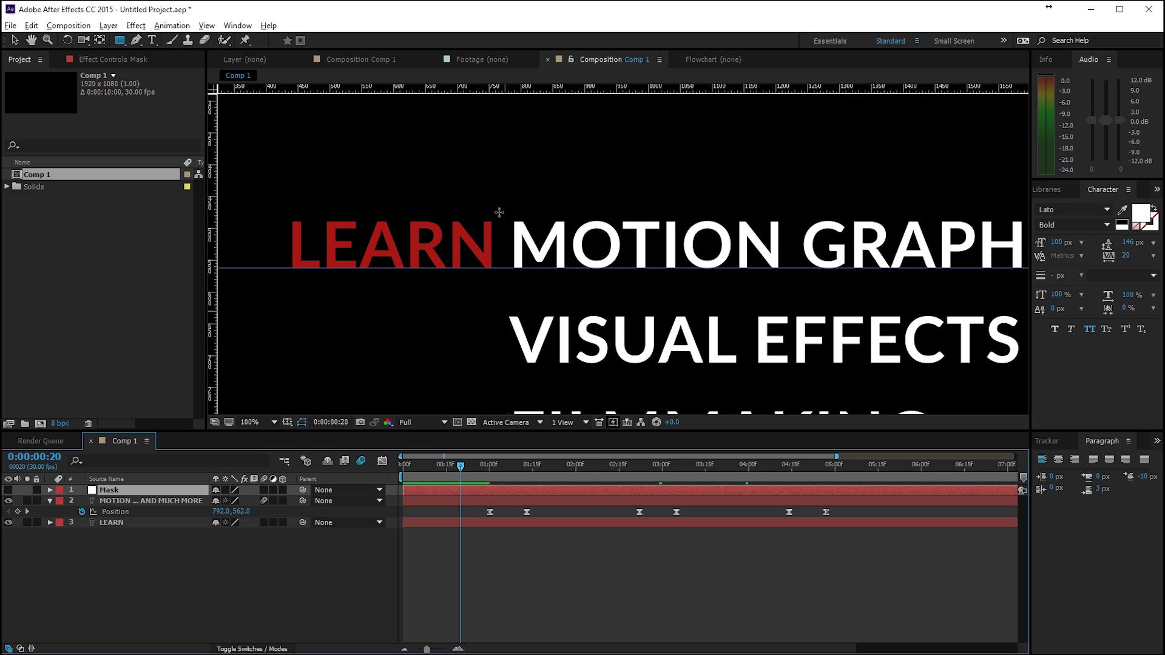
pyautogui.moveTo(499, 213); pyautogui.dragTo(1089, 283)
pyautogui.press('space')
pyautogui.moveTo(971, 249); pyautogui.dragTo(696, 246)
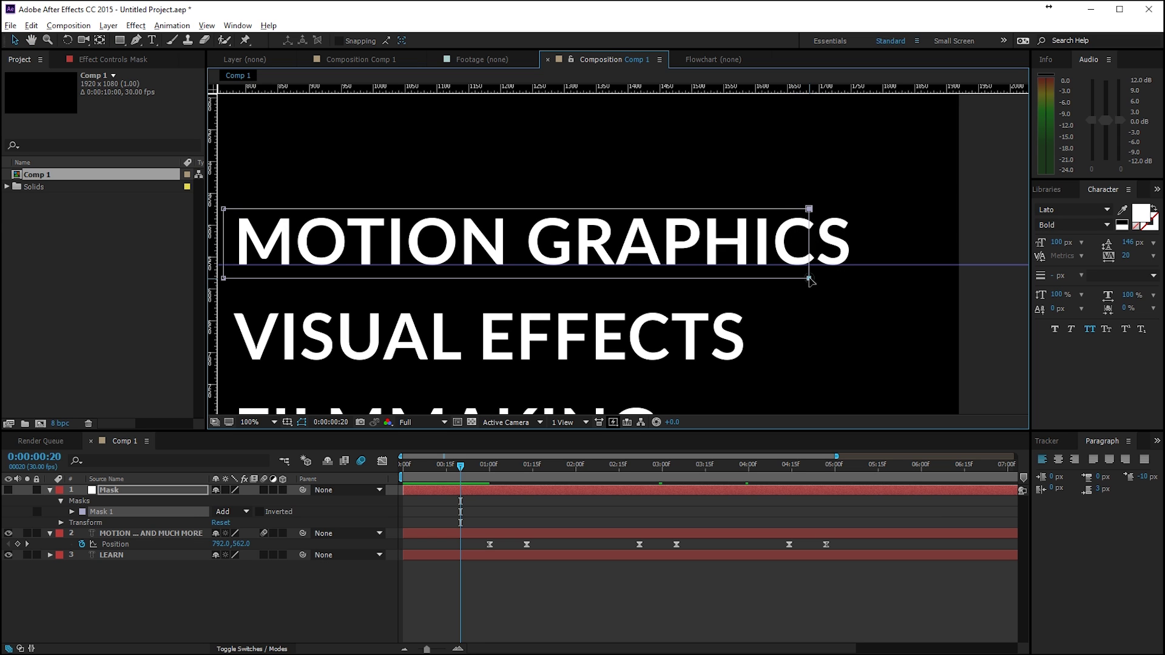
pyautogui.moveTo(810, 280); pyautogui.dragTo(865, 280)
# Stretch the mask's left and right edges past the frame to full width
pyautogui.press(',')
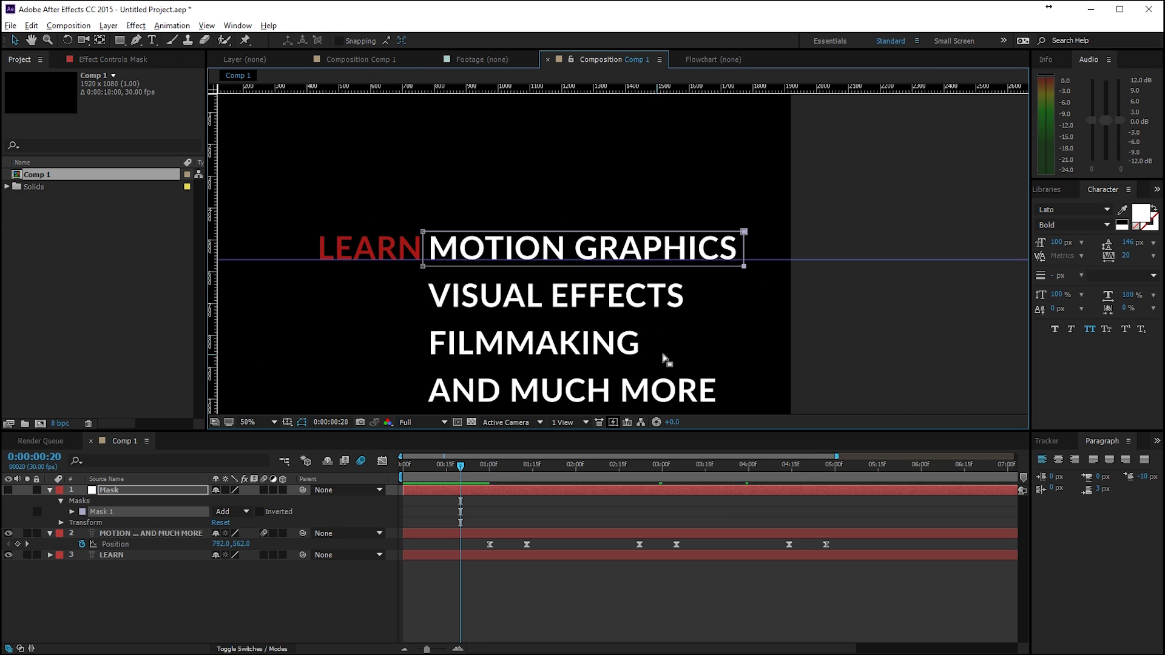
pyautogui.press('space')
pyautogui.moveTo(654, 350); pyautogui.dragTo(699, 373)
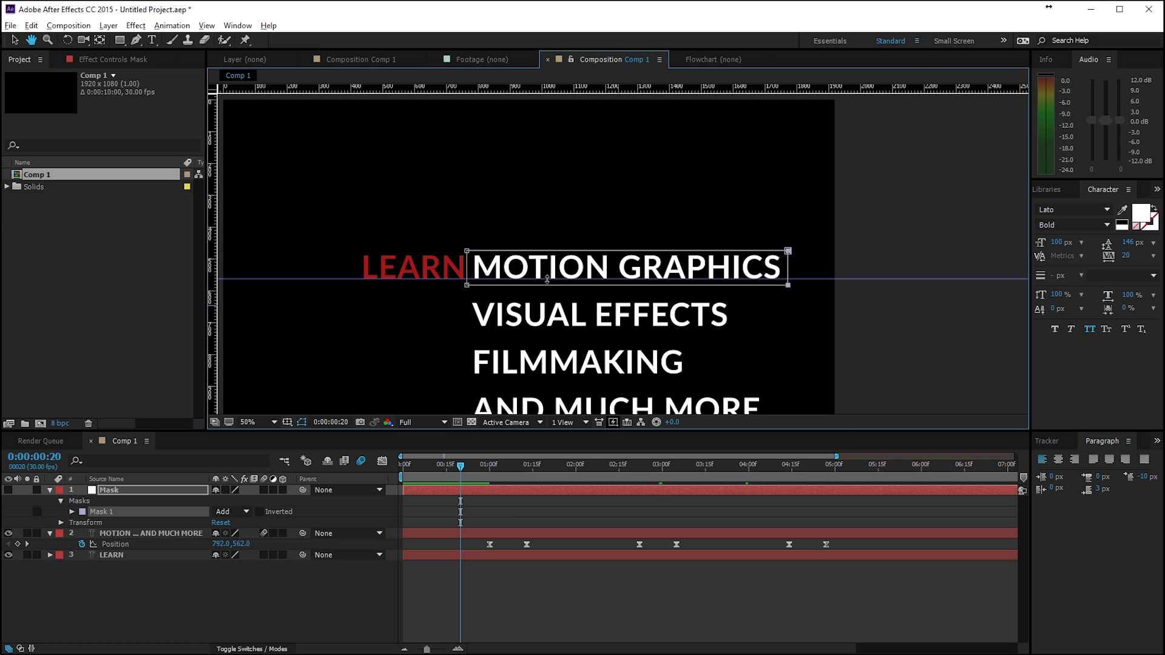
pyautogui.click(788, 251)
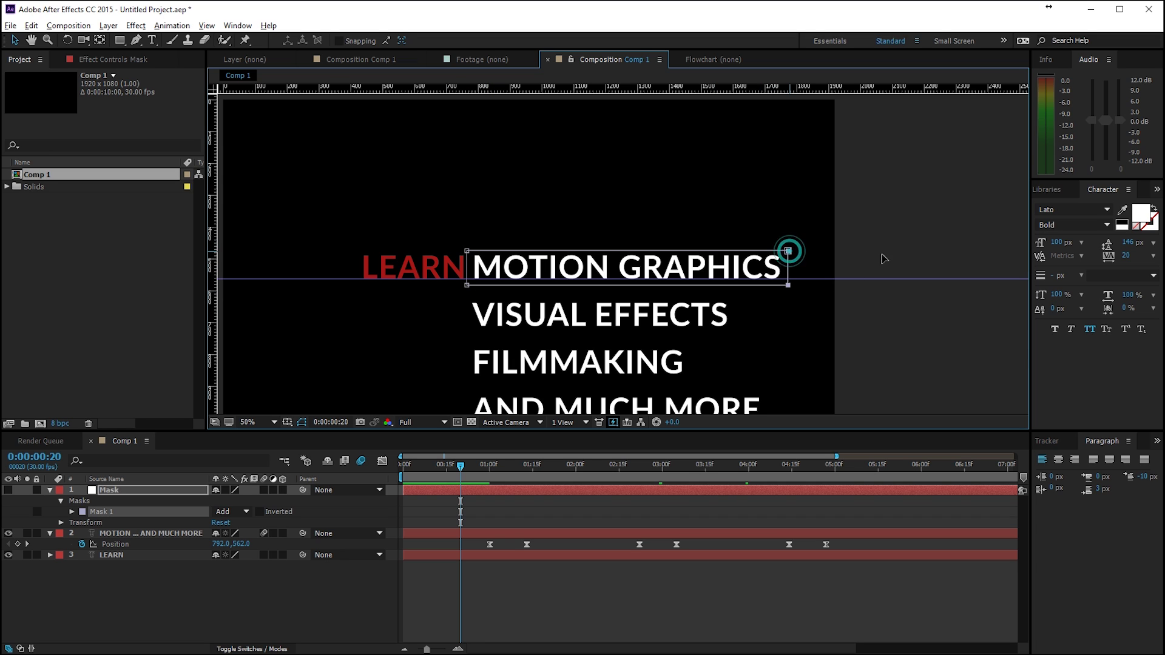
pyautogui.moveTo(882, 258); pyautogui.dragTo(880, 254)
pyautogui.moveTo(486, 218); pyautogui.dragTo(209, 301)
pyautogui.click(914, 214)
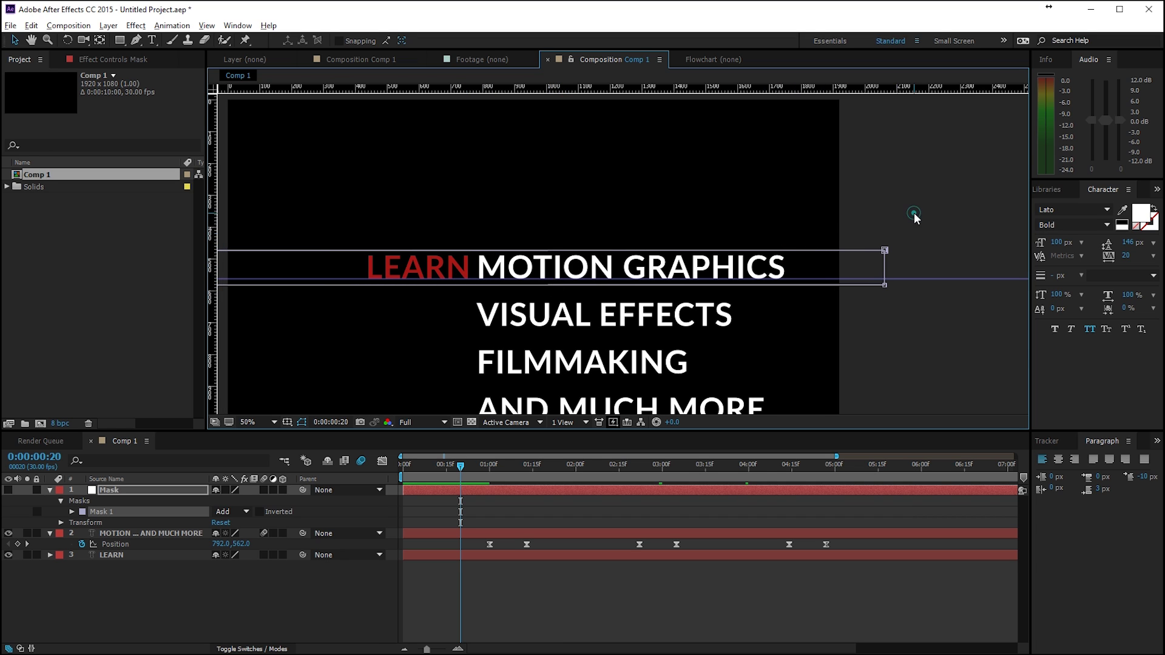
pyautogui.moveTo(584, 225); pyautogui.dragTo(636, 226)
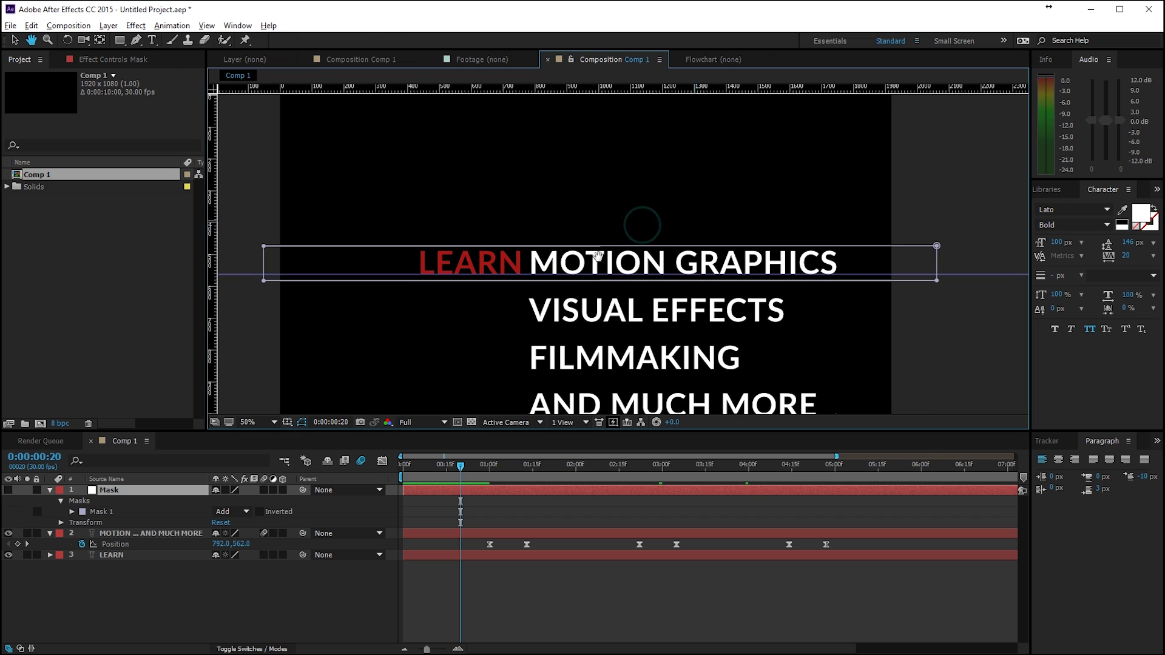
# Show the Mask layer and set the text layer's TrkMat to Alpha Matte "Mask"
pyautogui.click(9, 490)
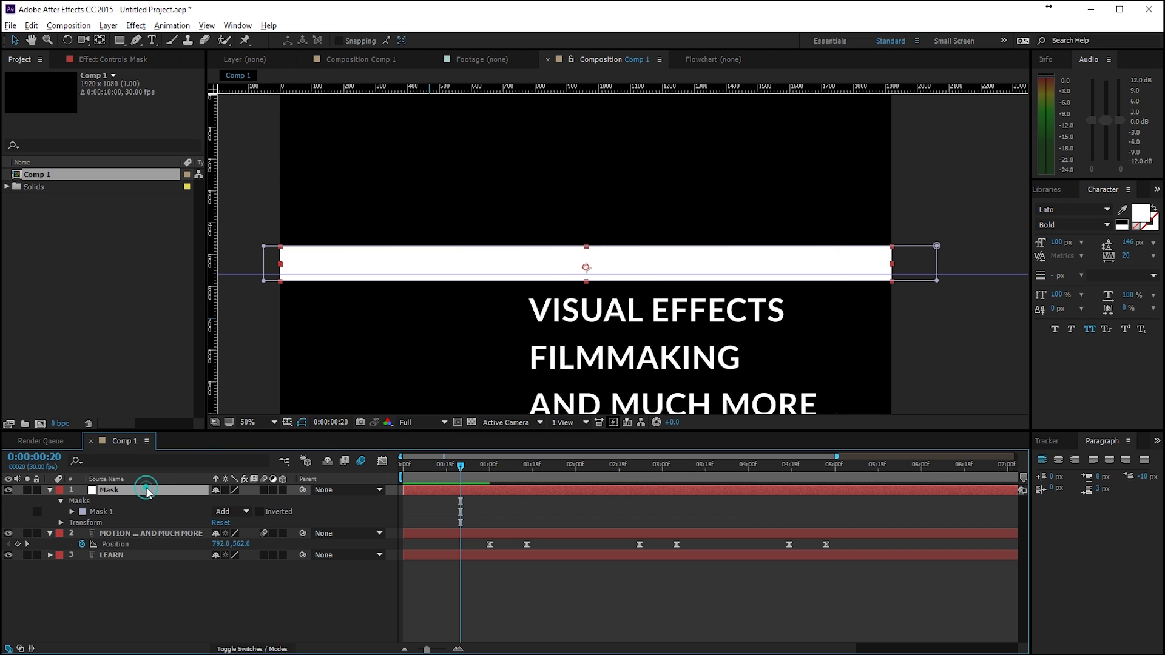
pyautogui.click(134, 533)
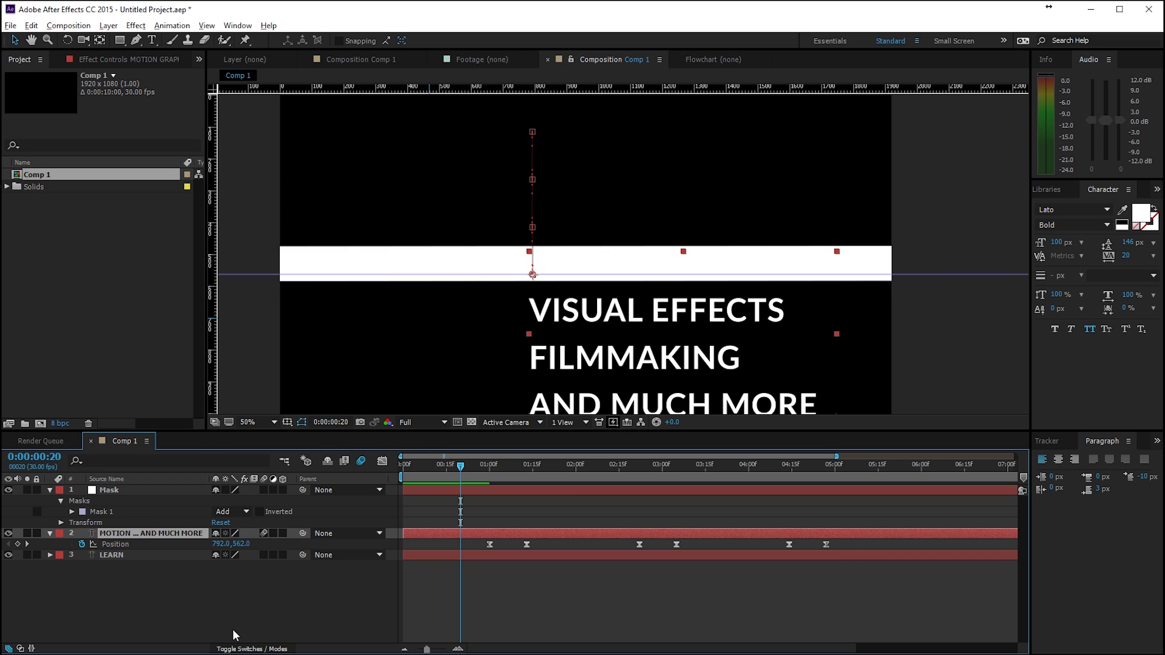
pyautogui.click(237, 648)
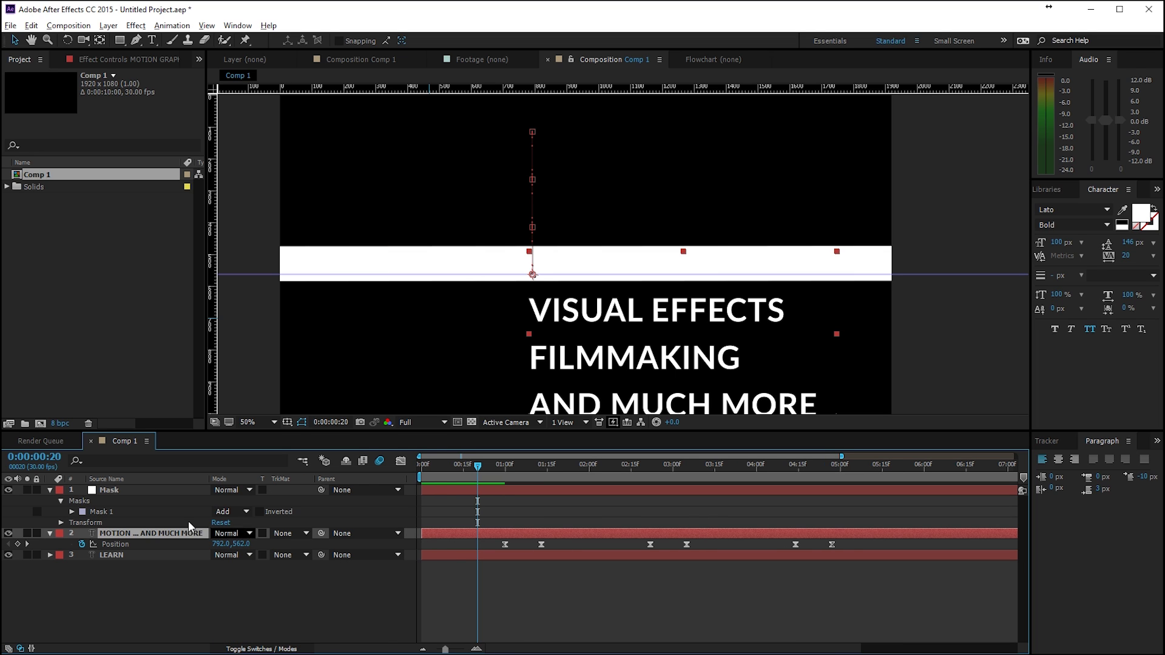
pyautogui.click(285, 534)
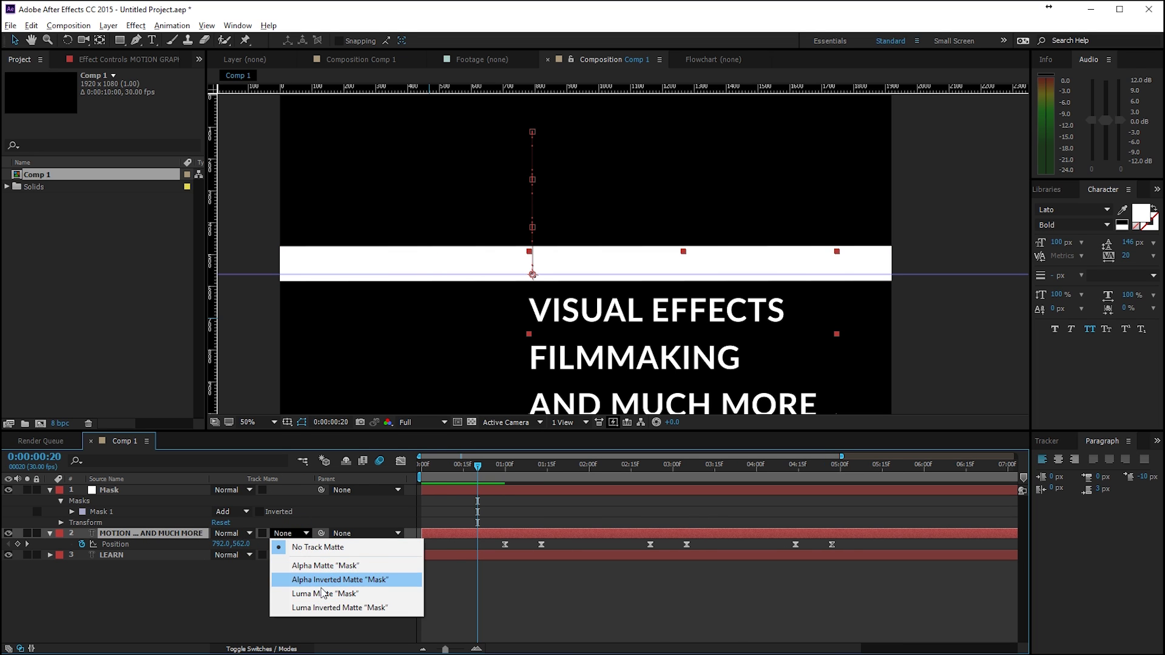
pyautogui.click(319, 566)
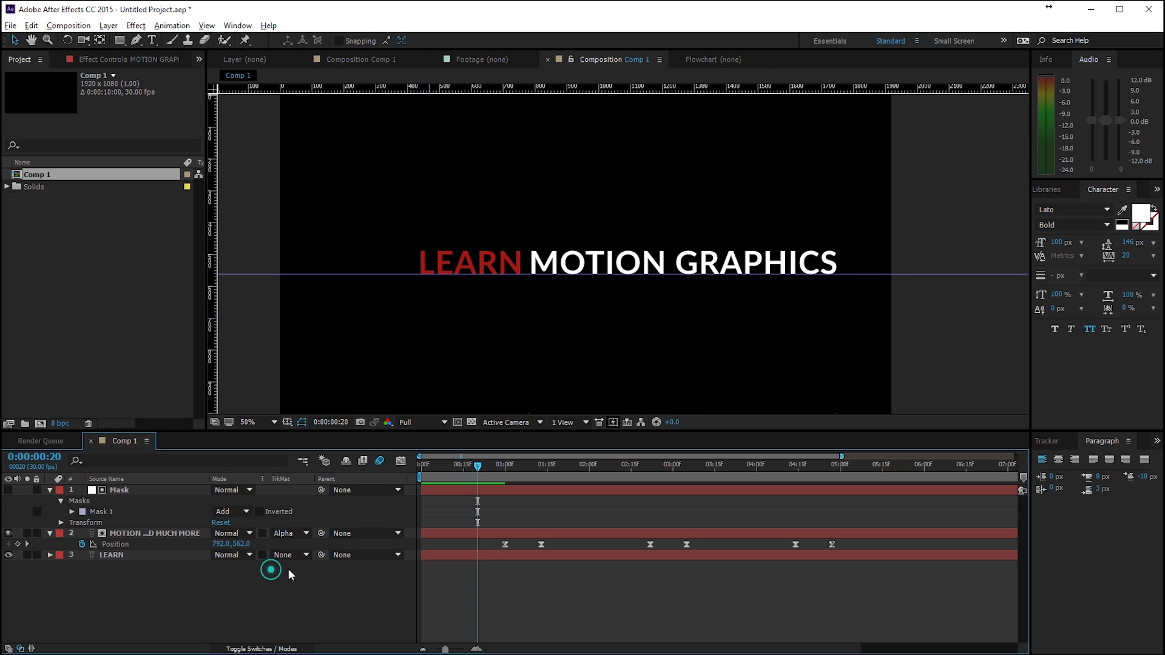
pyautogui.moveTo(477, 465); pyautogui.dragTo(670, 509)
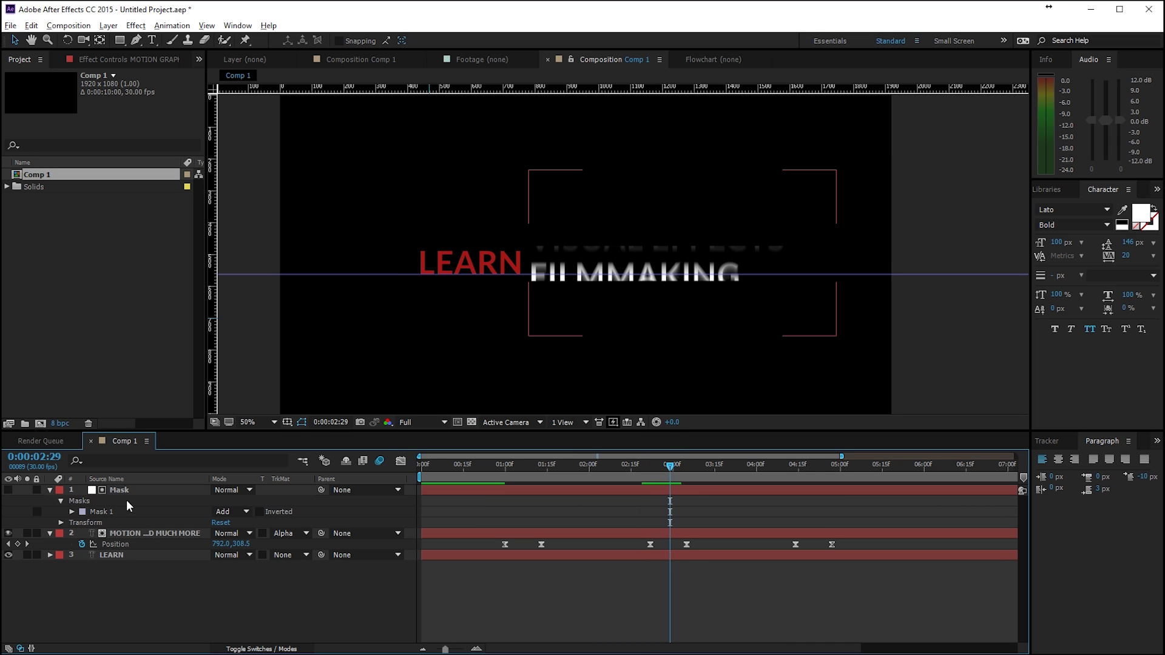
# Set Mask 1's feather to 15 pixels and preview the sliding lines
pyautogui.press('KP_1')
pyautogui.press('f')
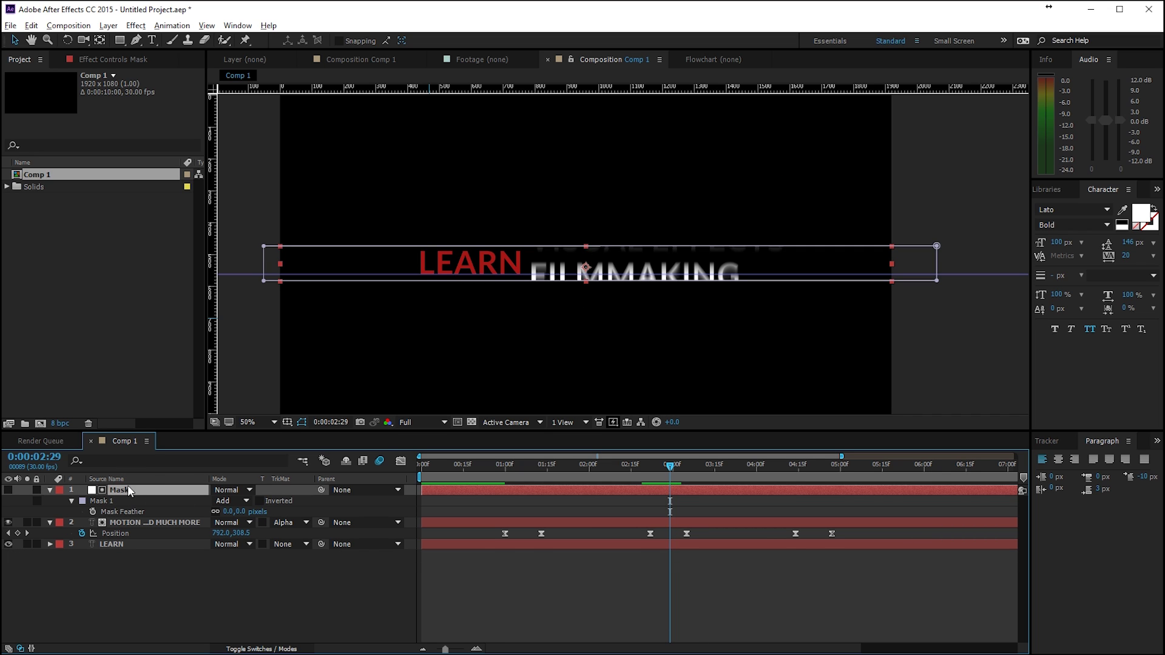
pyautogui.click(246, 513)
pyautogui.write('7')
pyautogui.click(246, 620)
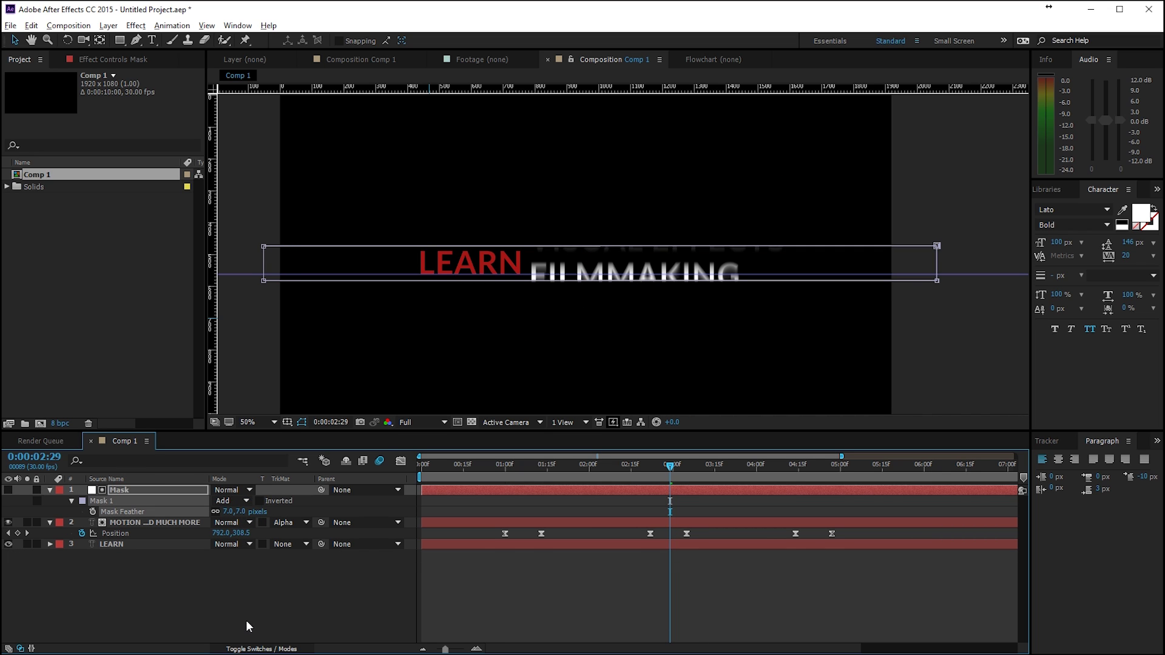
pyautogui.click(240, 512)
pyautogui.write('15')
pyautogui.click(235, 598)
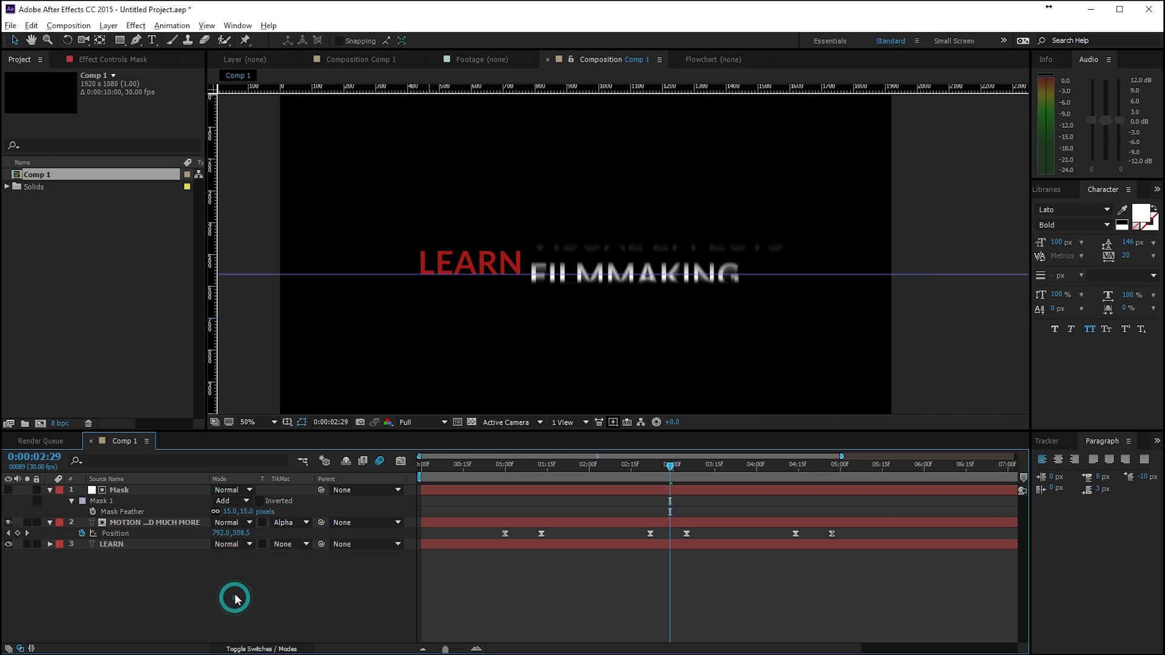
pyautogui.press('space')
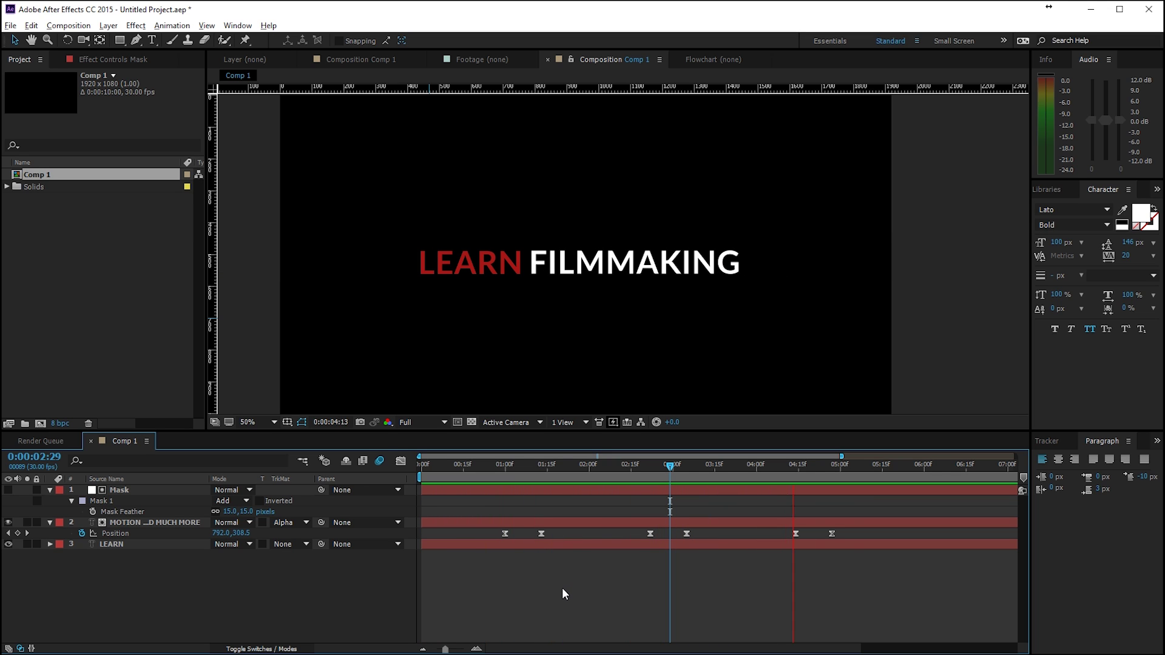
pyautogui.click(796, 462)
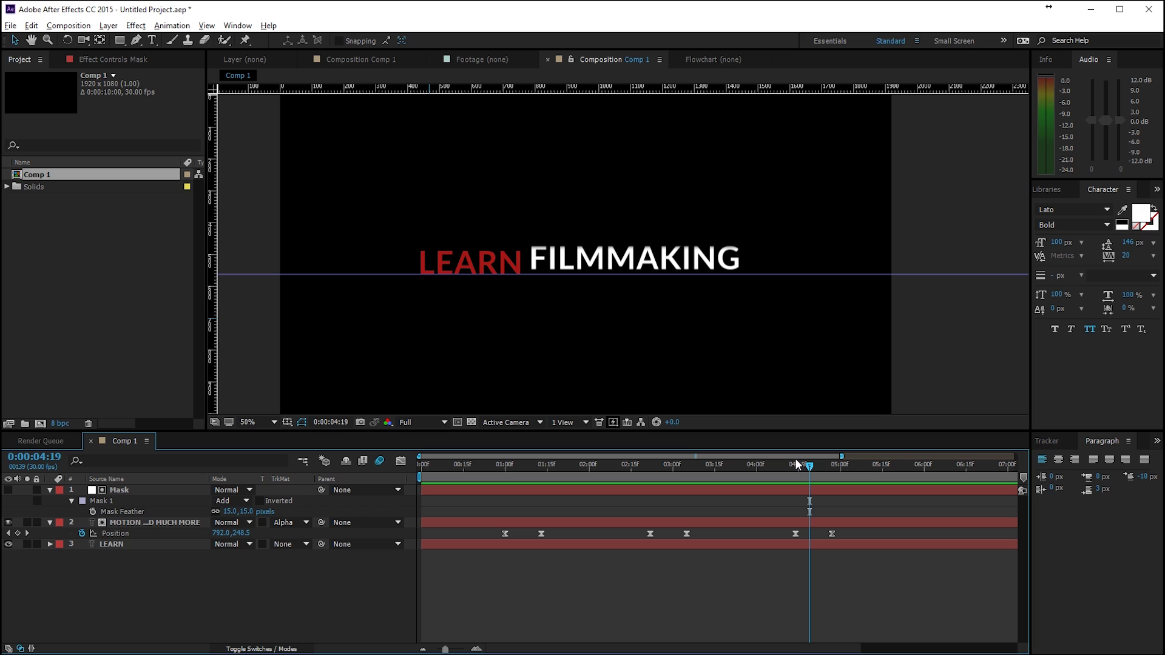